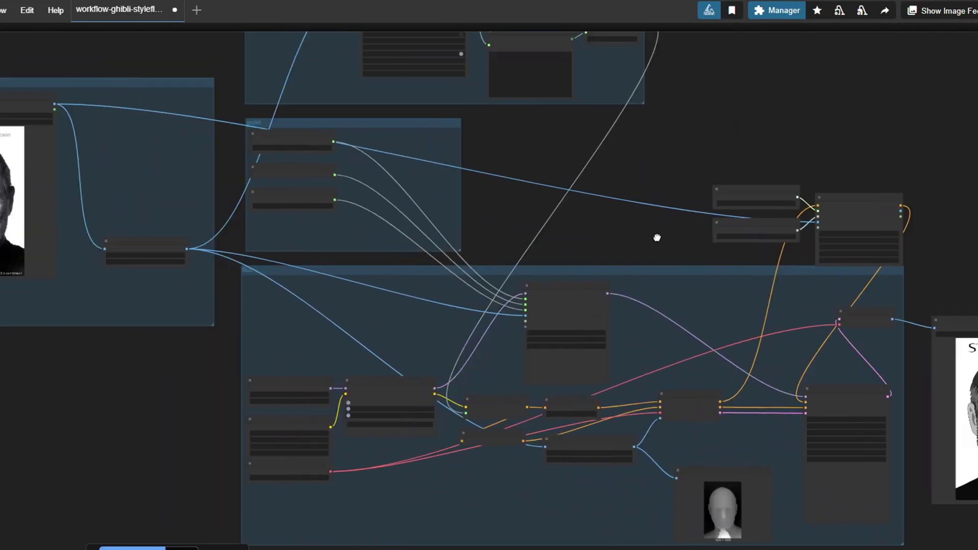
Examine the Flux part of the Ghibli workflow, including the ReduxAdvanced, VAE Decode, KSampler and Save Image nodes
scroll(473, 243, "up", 4)
left_click_drag(529, 277, 585, 282)
scroll(585, 282, "up", 1)
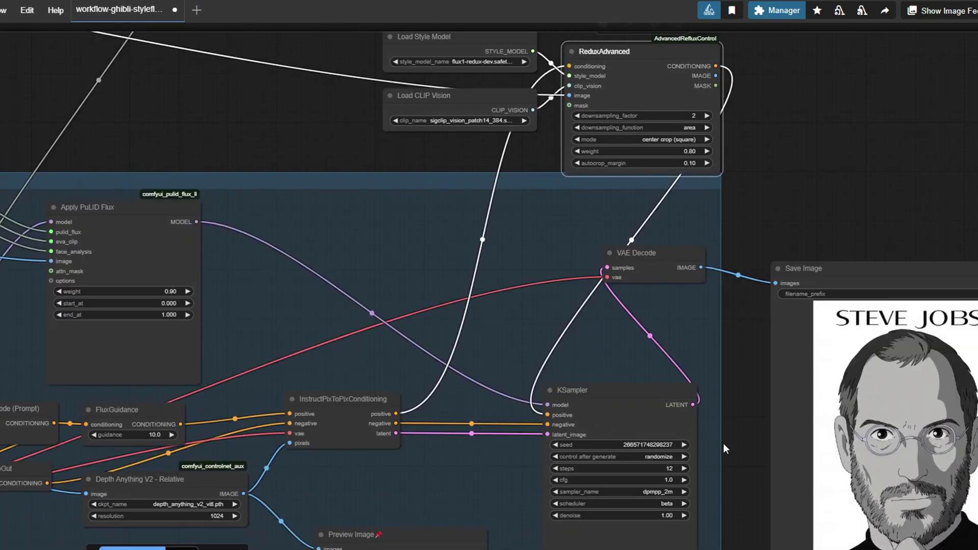
left_click_drag(670, 388, 660, 363)
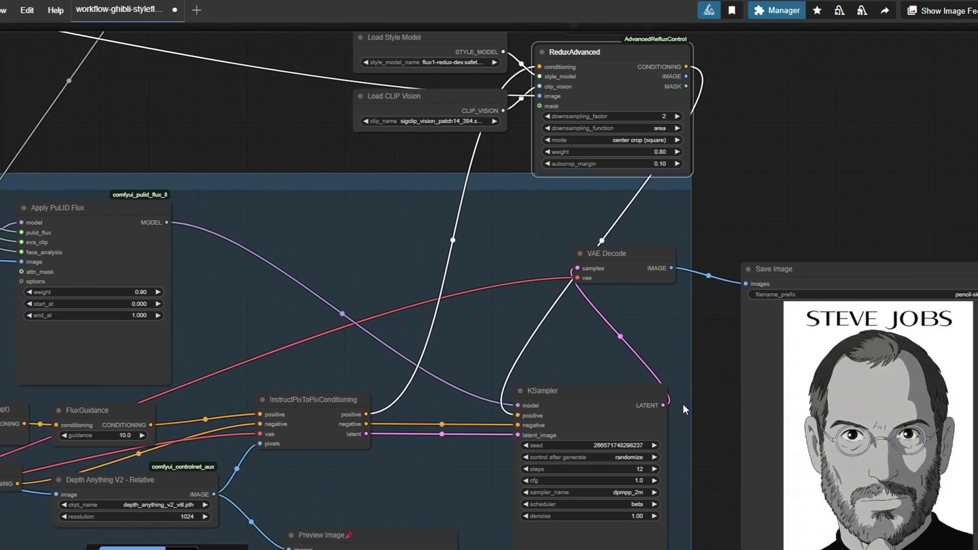
left_click(619, 266)
left_click(793, 282)
scroll(696, 440, "down", 2)
left_click_drag(696, 440, 704, 301)
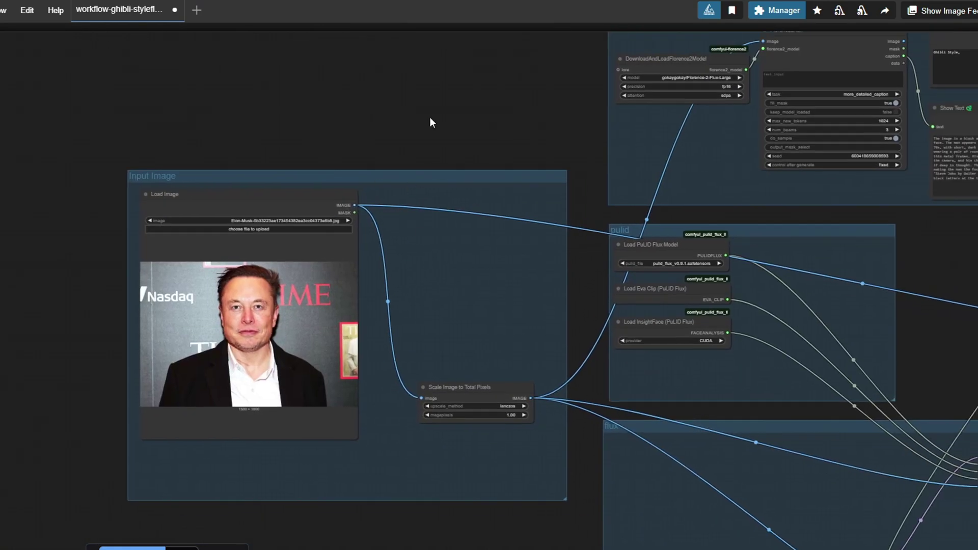
Run the workflow on the portrait loaded in the Input Image group and follow its progress through the graph
left_click_drag(430, 117, 505, 116)
left_click(121, 548)
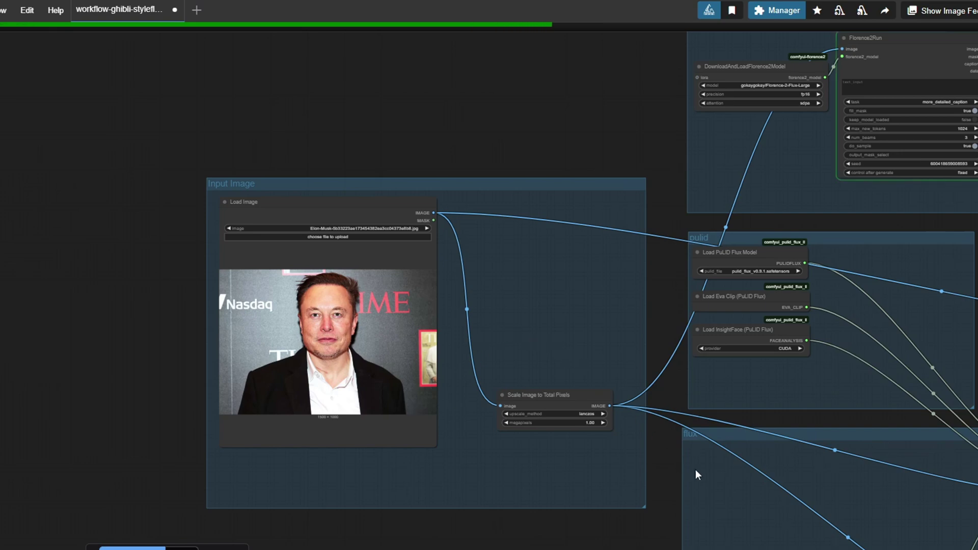
scroll(696, 470, "down", 1)
left_click_drag(973, 383, 556, 334)
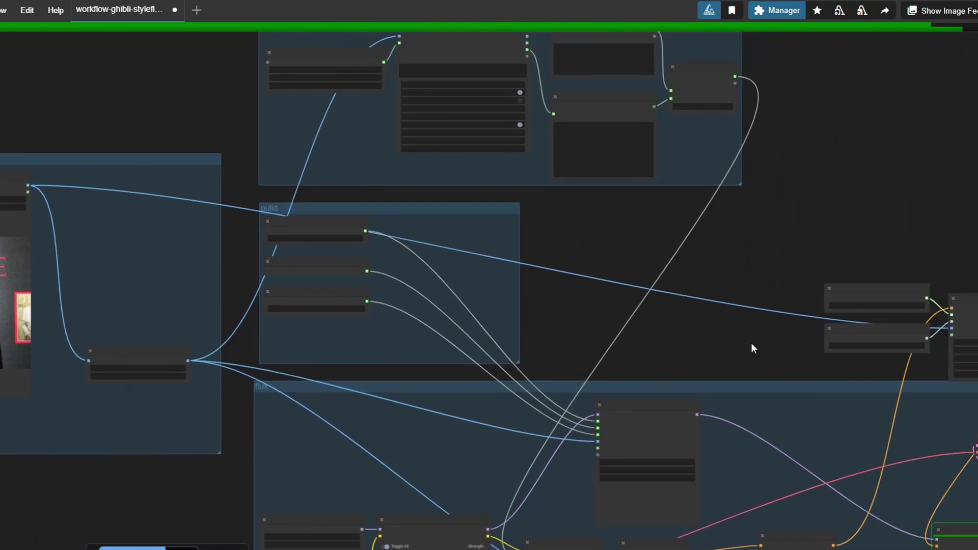
scroll(751, 349, "right", 10)
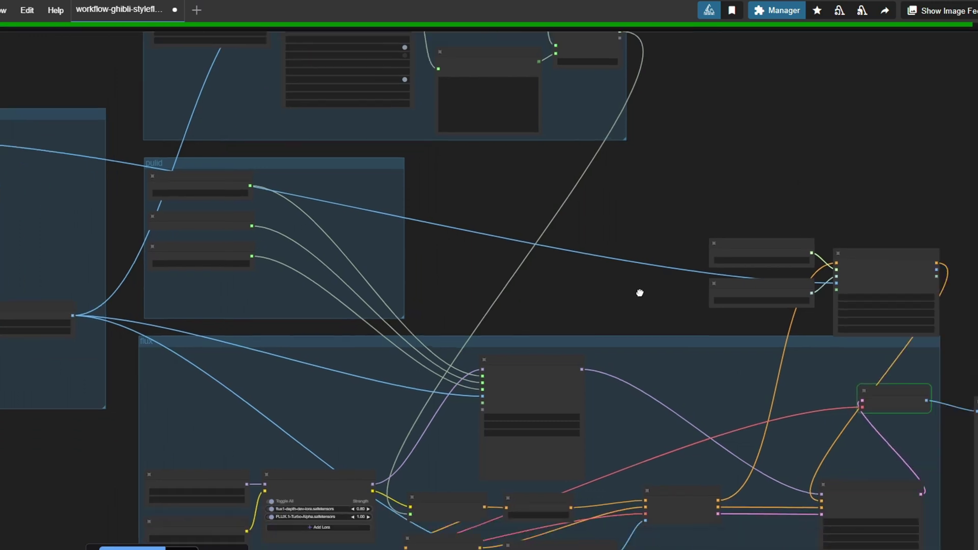
scroll(759, 306, "up", 4)
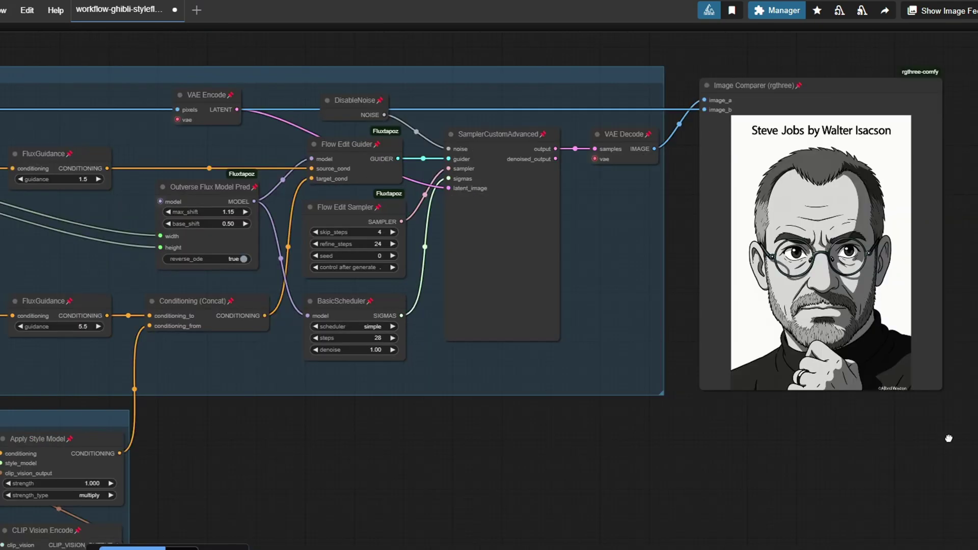
Inspect the generated portrait in the Image Comparer node at the end of the Flow Edit workflow
scroll(585, 454, "up", 6)
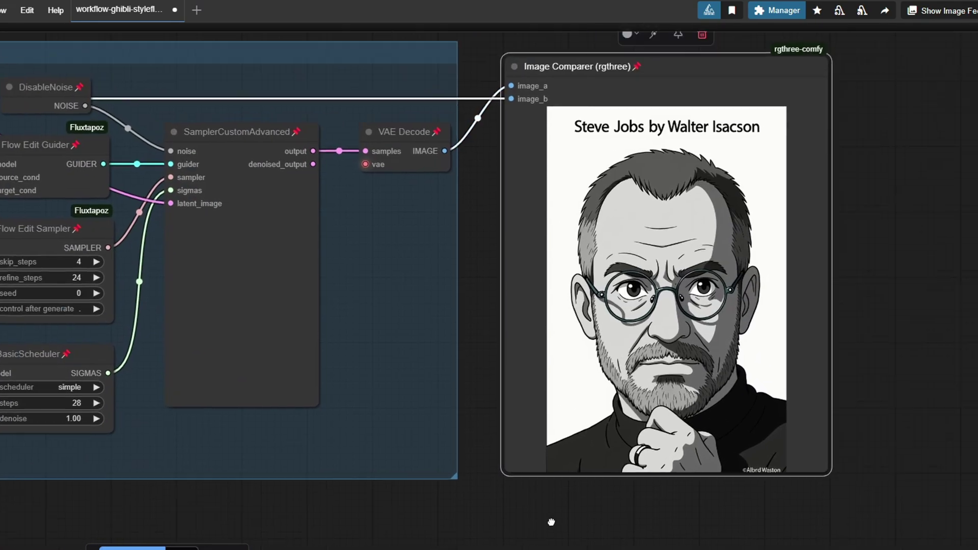
left_click_drag(551, 522, 543, 526)
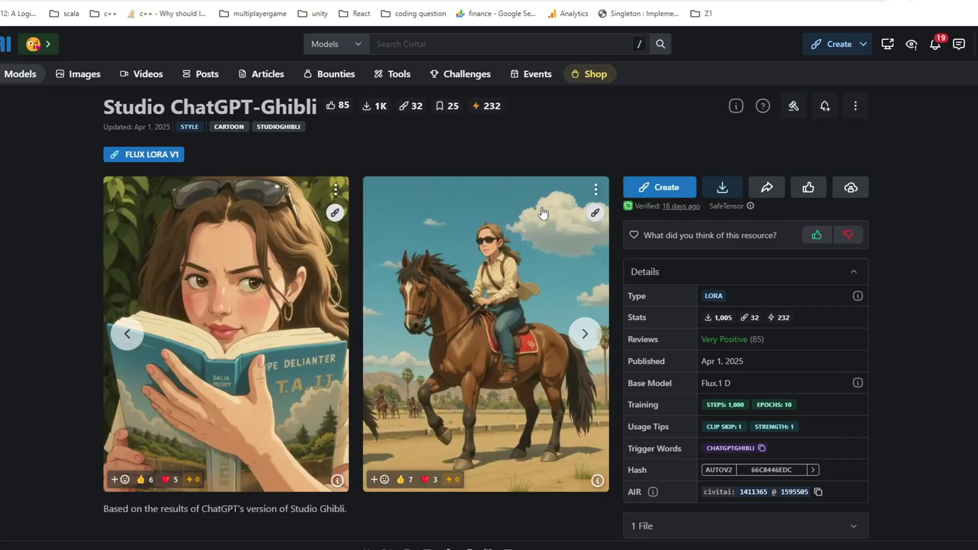
Browse the sample images of the Studio ChatGPT-Ghibli LoRA on Civitai
left_click(584, 331)
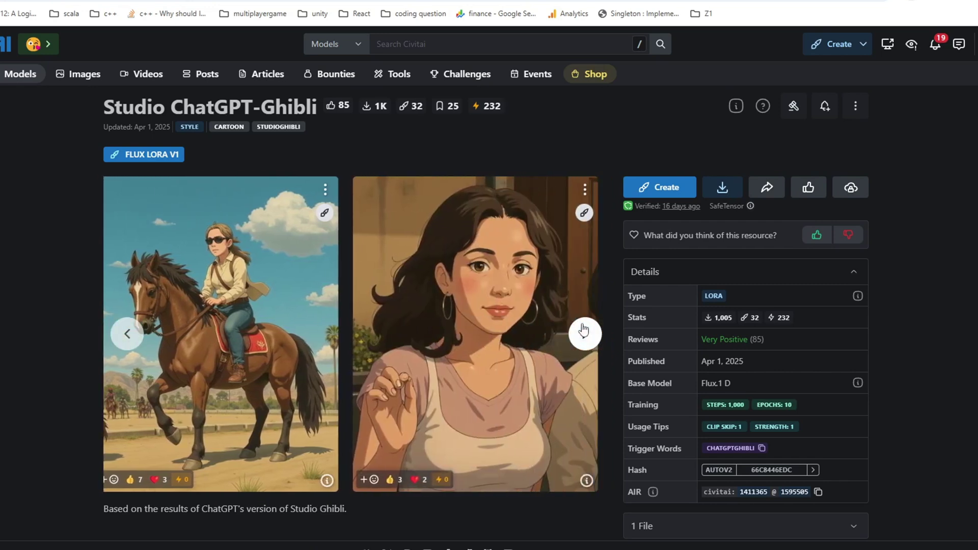
left_click(584, 331)
left_click(585, 331)
left_click(585, 331)
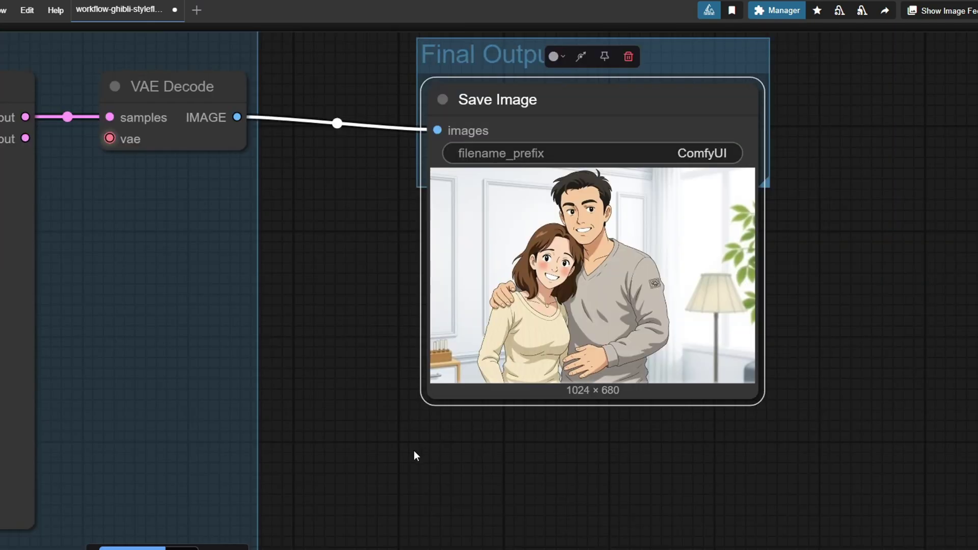
In ComfyUI, move the source photo's load node beside the final Save Image node to compare the couple's photo with its Ghibli version
scroll(413, 450, "down", 5)
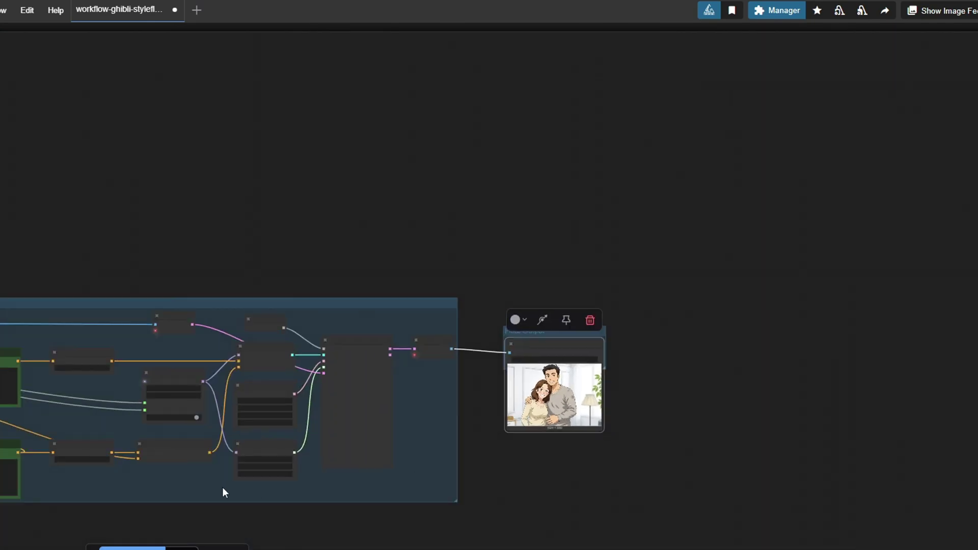
left_click_drag(240, 487, 408, 443)
left_click_drag(7, 207, 883, 182)
scroll(745, 375, "up", 10)
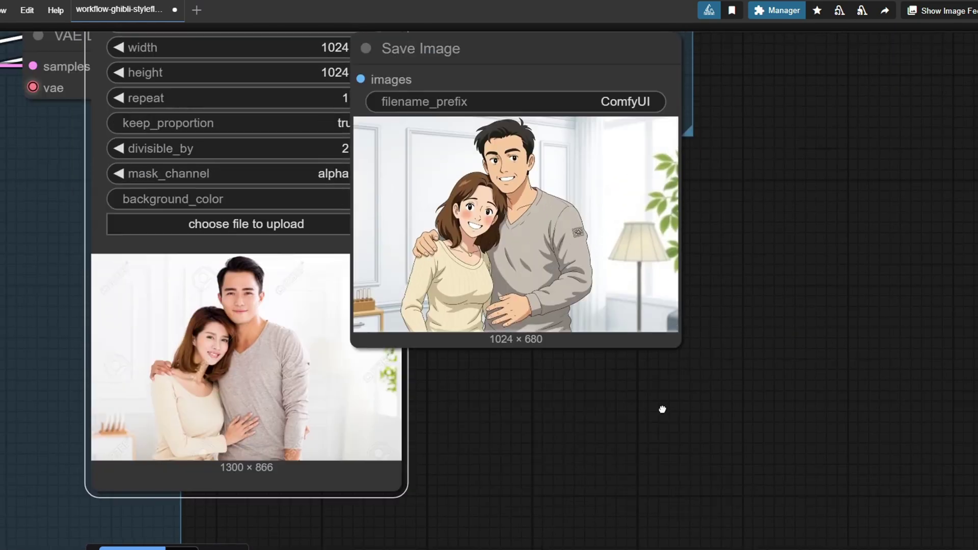
left_click_drag(663, 410, 666, 430)
left_click_drag(559, 69, 644, 149)
left_click_drag(469, 482, 503, 472)
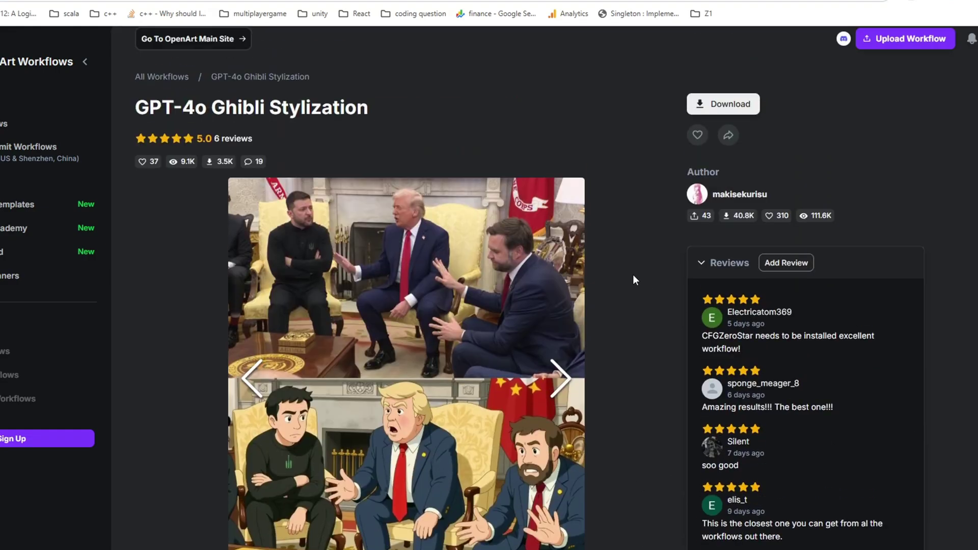
Look over the GPT-4o Ghibli Stylization page on OpenArt and the input portrait in the ComfyUI workflow
scroll(633, 279, "up", 1)
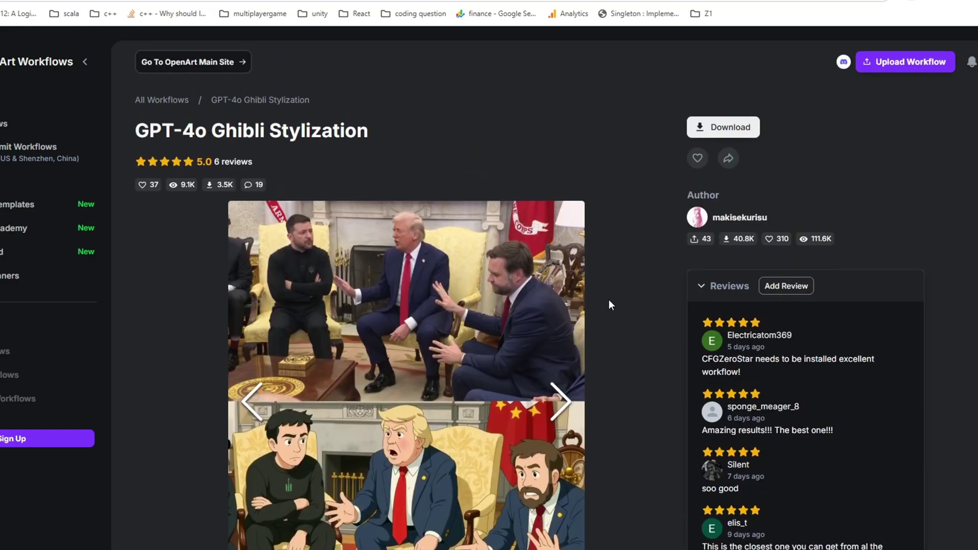
scroll(609, 301, "down", 3)
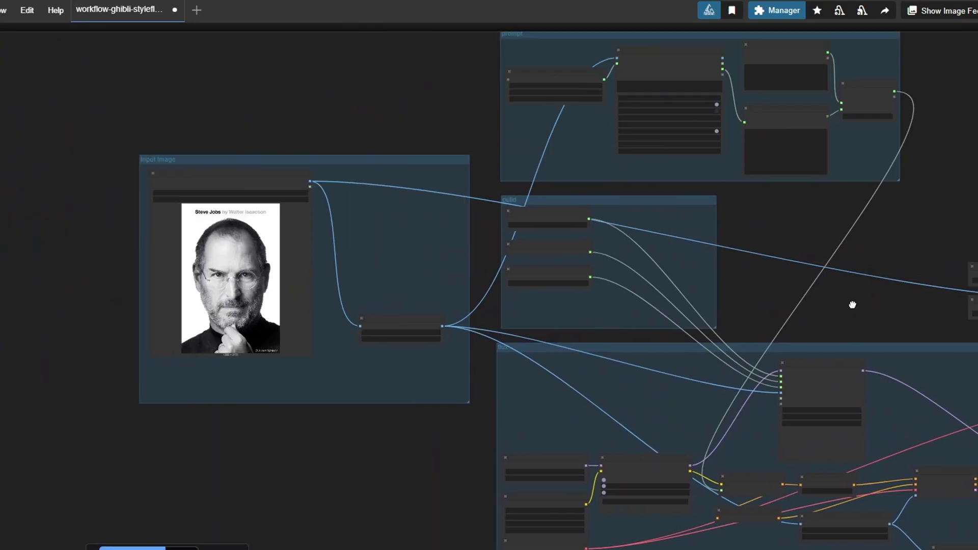
scroll(473, 243, "up", 3)
scroll(472, 242, "up", 2)
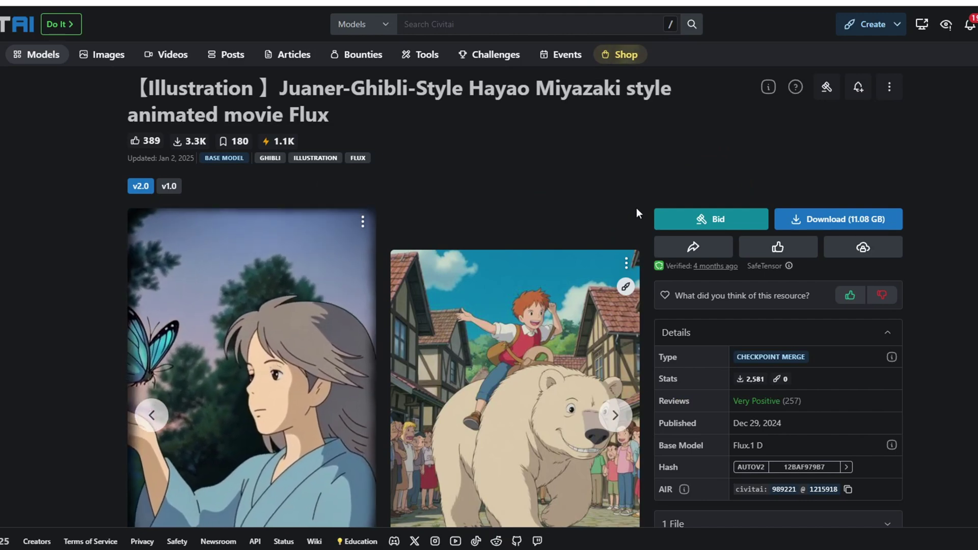
Review the Juaner-Ghibli-Style Flux checkpoint page on Civitai and the FLUX.1-Turbo-Alpha description on Hugging Face
scroll(636, 208, "down", 3)
scroll(637, 214, "up", 1)
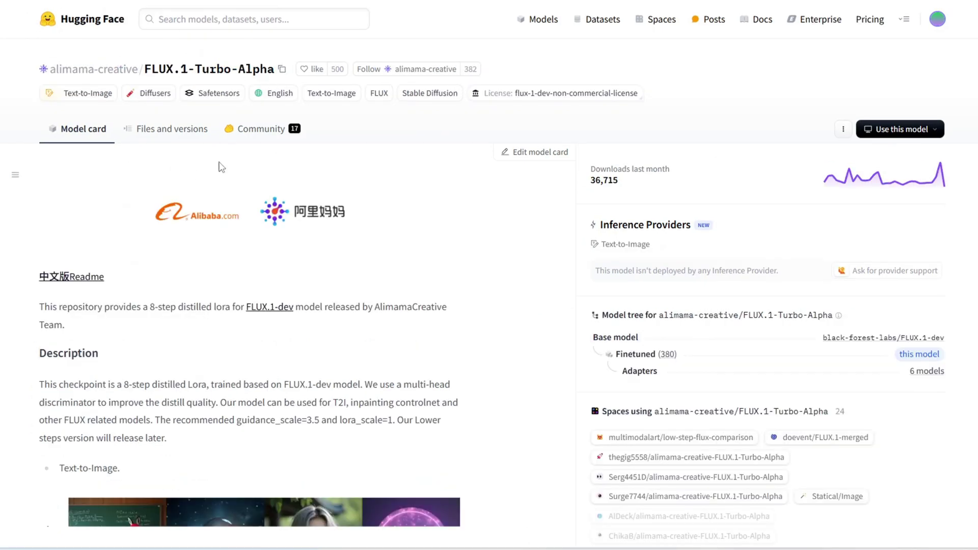
scroll(428, 187, "down", 2)
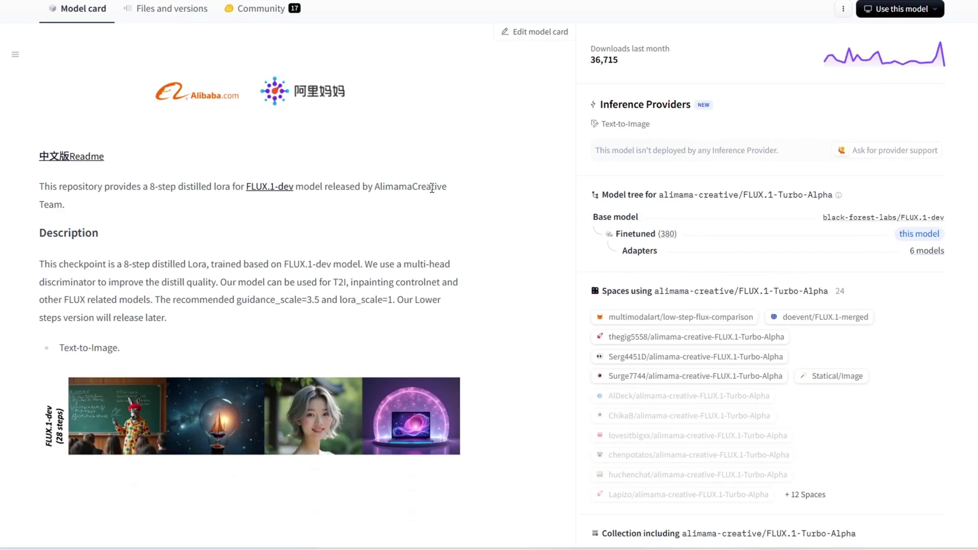
scroll(698, 517, "up", 2)
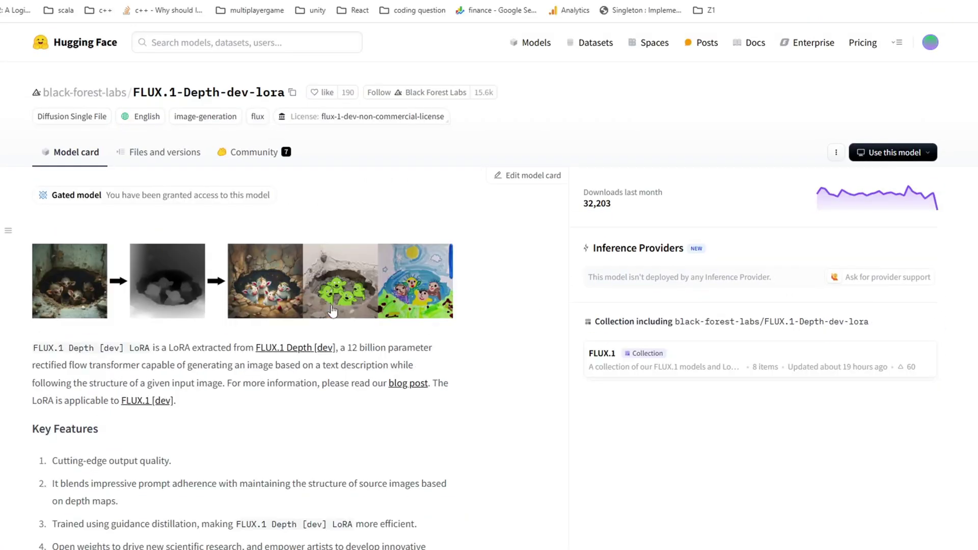
Read the description and key features on the FLUX.1-Depth-dev-lora model card
scroll(529, 353, "down", 1)
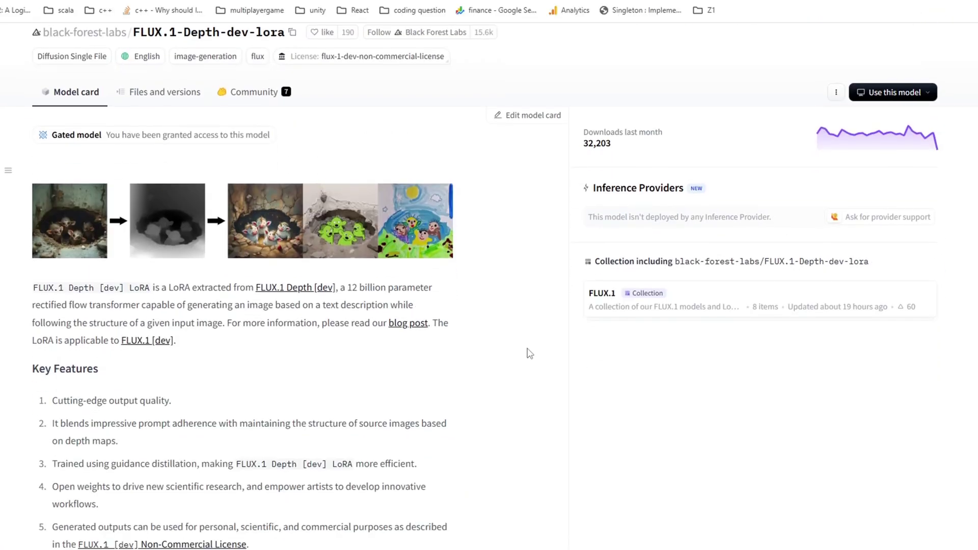
scroll(375, 320, "down", 2)
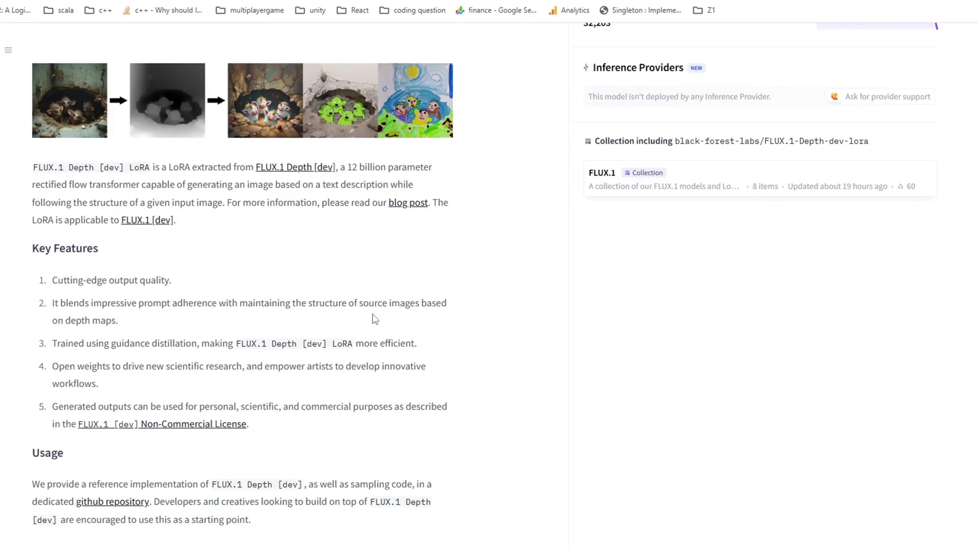
scroll(376, 319, "up", 3)
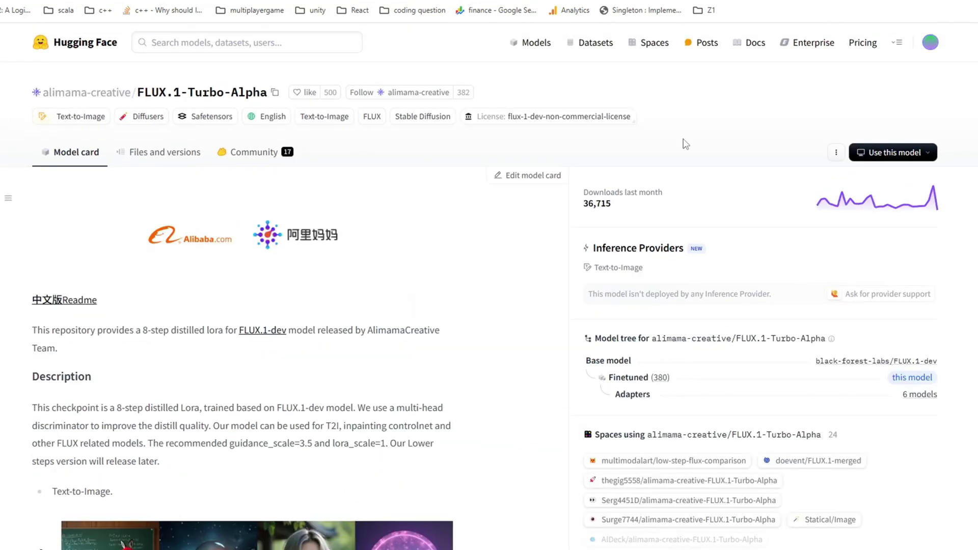
Examine the text-to-image and inpainting comparison images on the FLUX.1-Turbo-Alpha model card
scroll(432, 313, "down", 5)
scroll(450, 298, "down", 5)
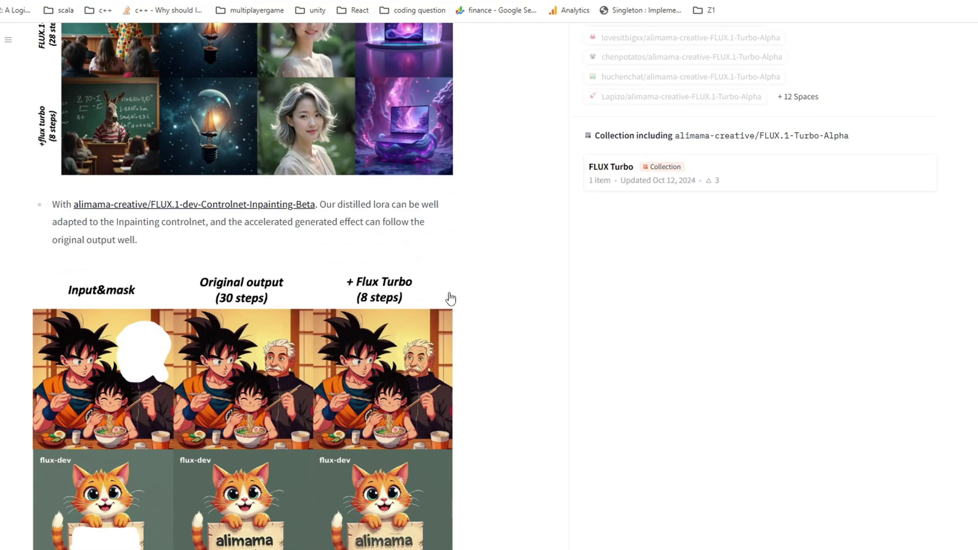
scroll(450, 298, "down", 3)
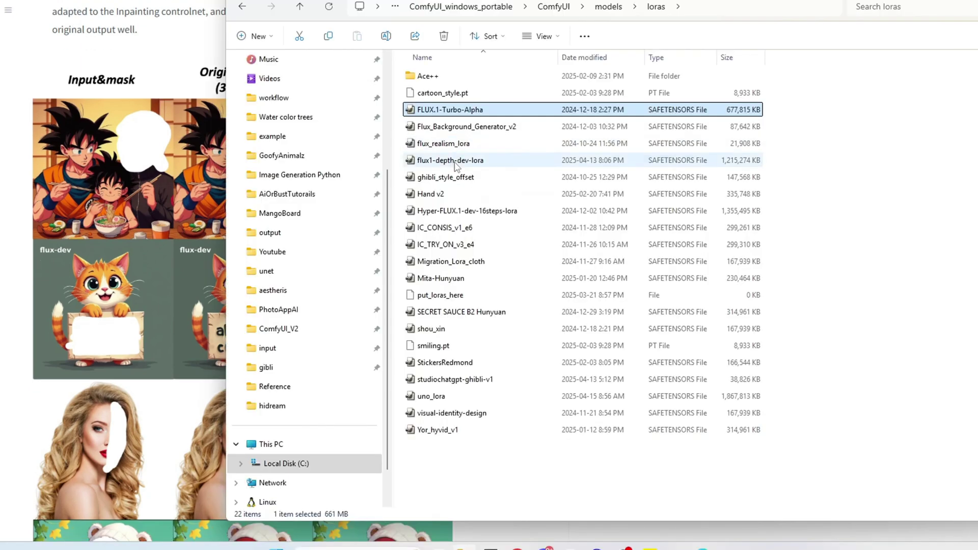
In File Explorer, add flux1-depth-dev-lora to the selection in the loras folder, and open the style_models folder under models
left_click(450, 160, "ctrl")
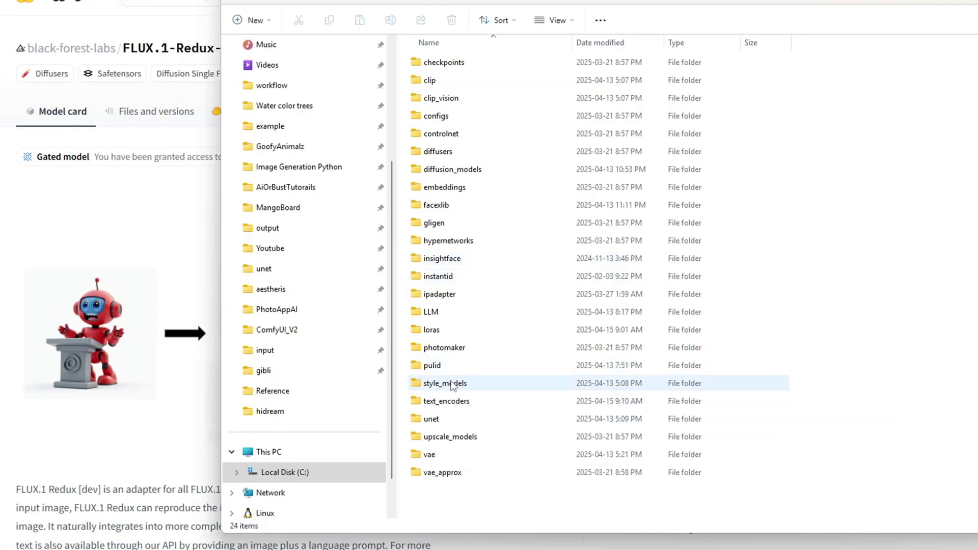
left_click(455, 378)
double_click(466, 386)
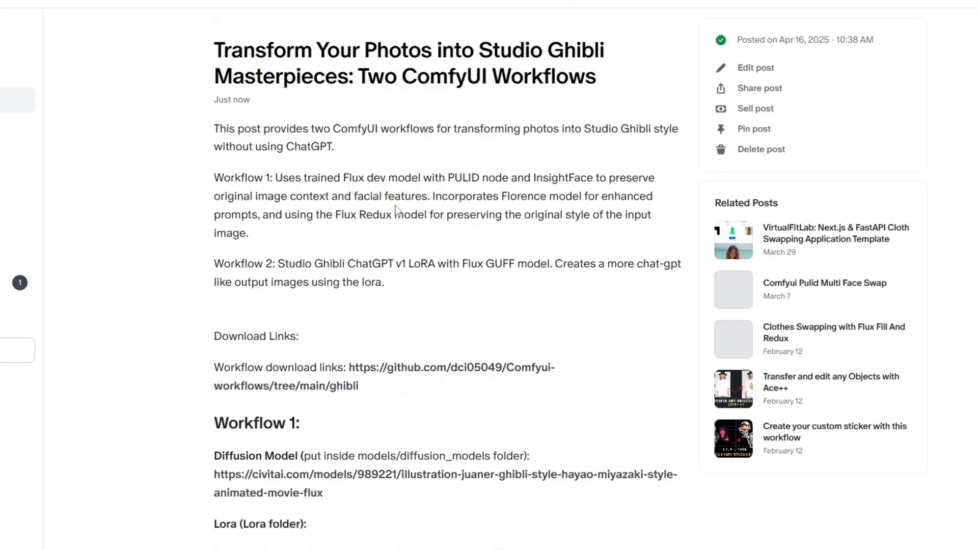
Read the post on the two ComfyUI Ghibli workflows, highlighting its download links and model folder locations
scroll(254, 162, "down", 5)
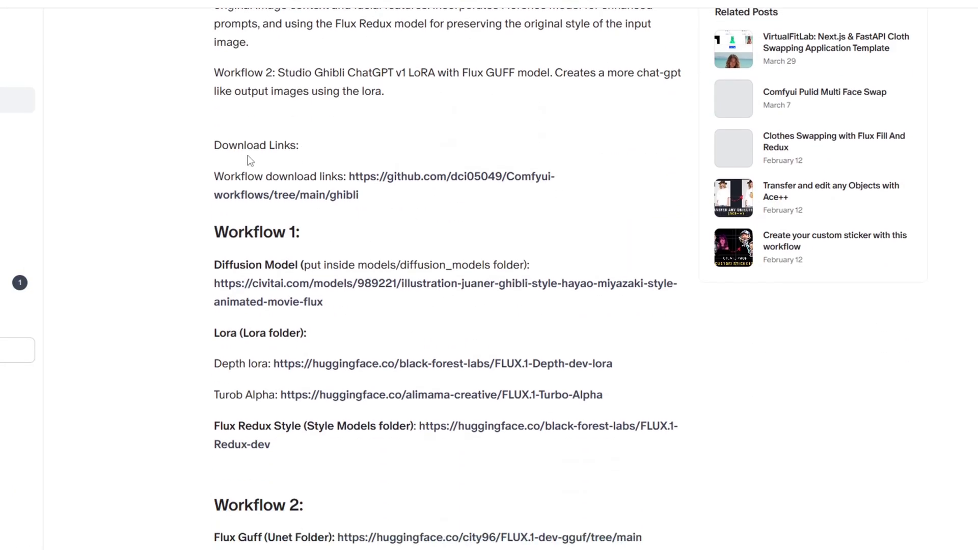
scroll(255, 161, "down", 3)
scroll(234, 83, "up", 1)
left_click_drag(212, 82, 609, 549)
left_click(759, 421)
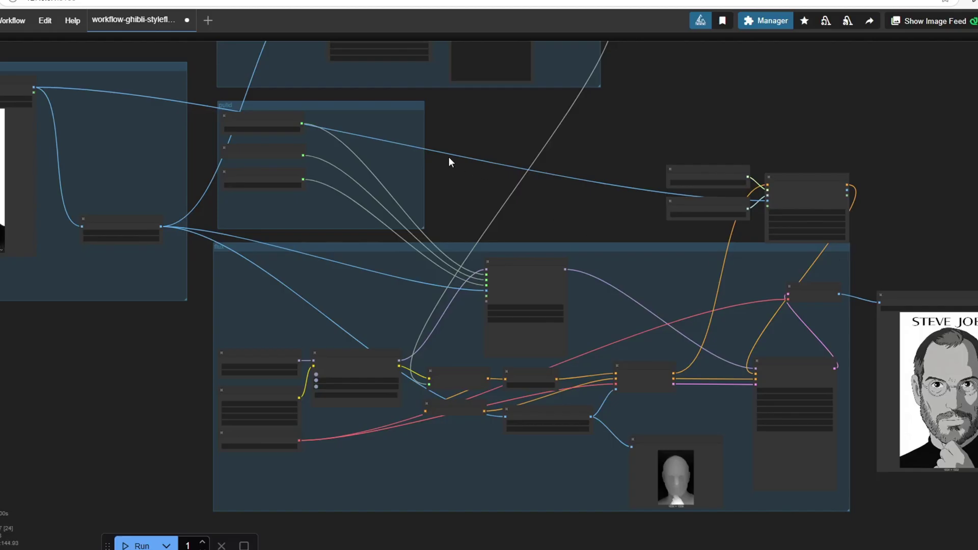
In ComfyUI, examine the Input Image group with its Load Image and Scale Image to Total Pixels nodes
left_click_drag(448, 157, 877, 313)
scroll(469, 245, "up", 4)
left_click_drag(523, 277, 579, 281)
scroll(580, 282, "up", 1)
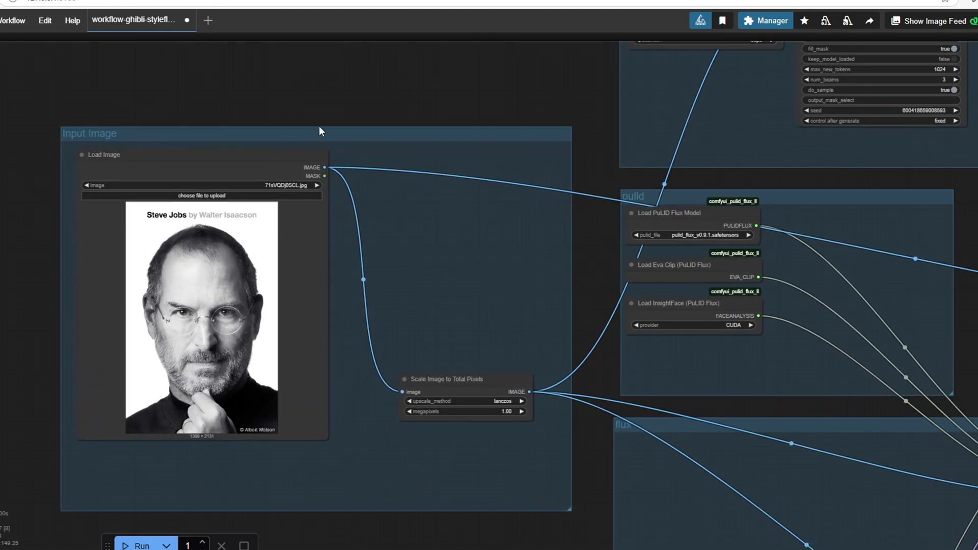
left_click(306, 155)
Select the DownloadAndLoadFlorence2Model node in the prompt group and choose more_detailed_caption as the Florence2Run task
left_click_drag(841, 190, 469, 417)
left_click(338, 233)
scroll(338, 234, "up", 2)
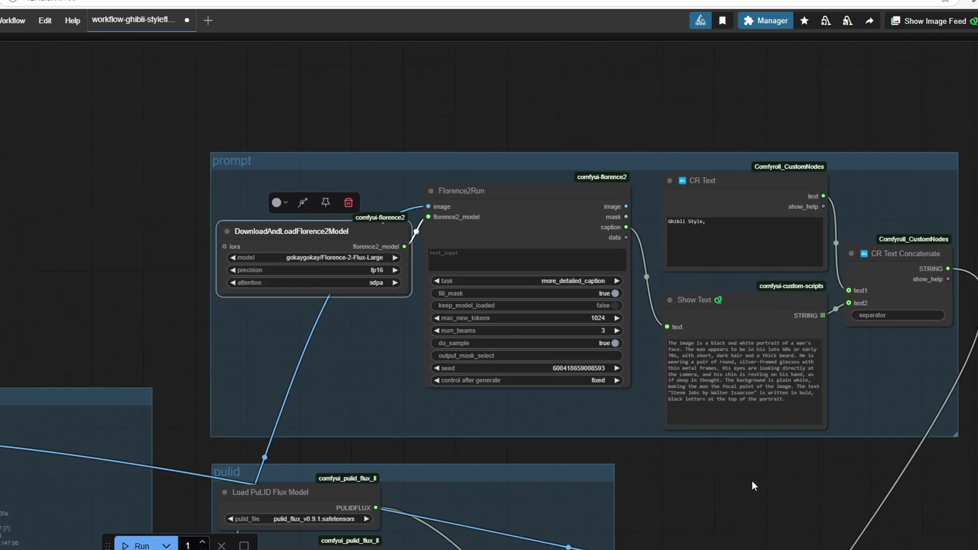
scroll(637, 362, "up", 1)
left_click(581, 273)
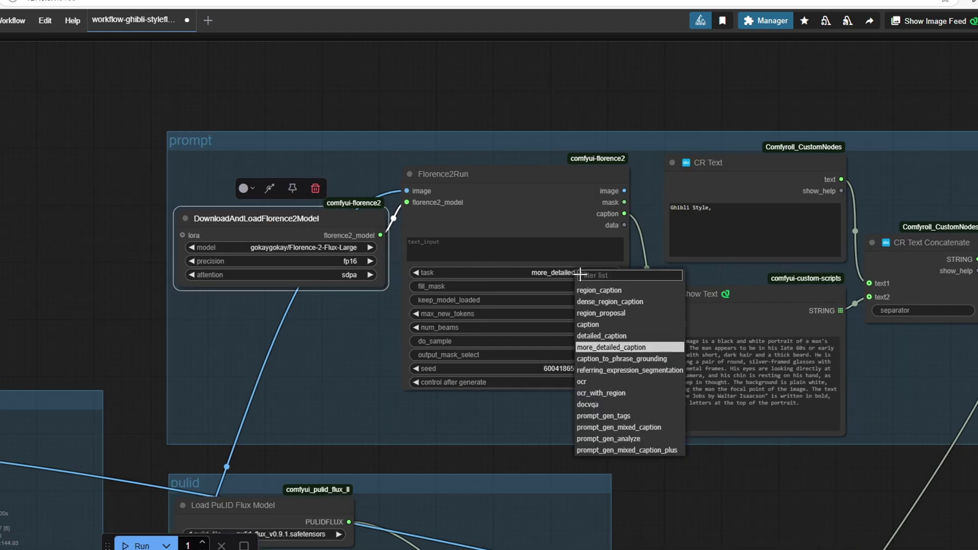
left_click(613, 349)
Highlight the generated caption in the Show Text node and the "Ghibli Style," prefix in the CR Text node
left_click_drag(849, 483, 712, 475)
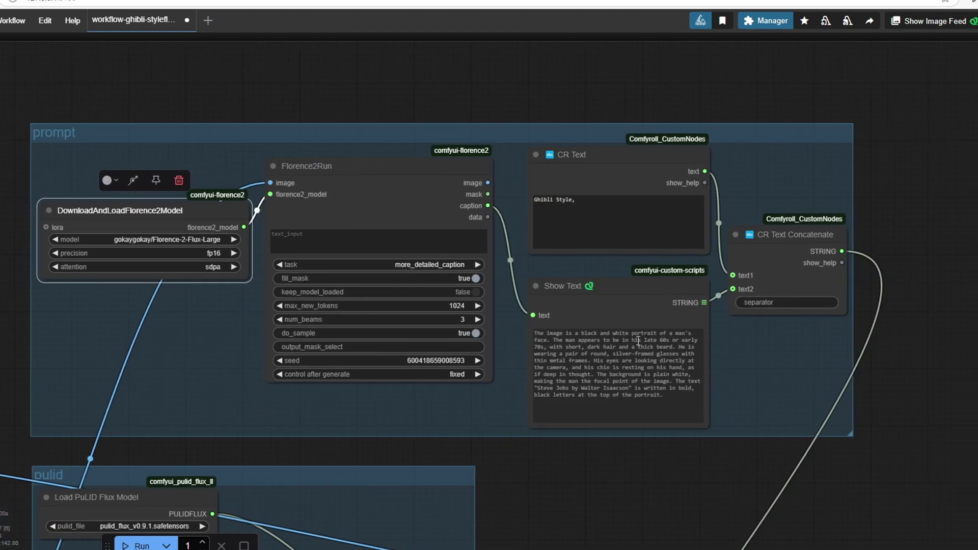
left_click(611, 378)
left_click_drag(670, 404, 509, 321)
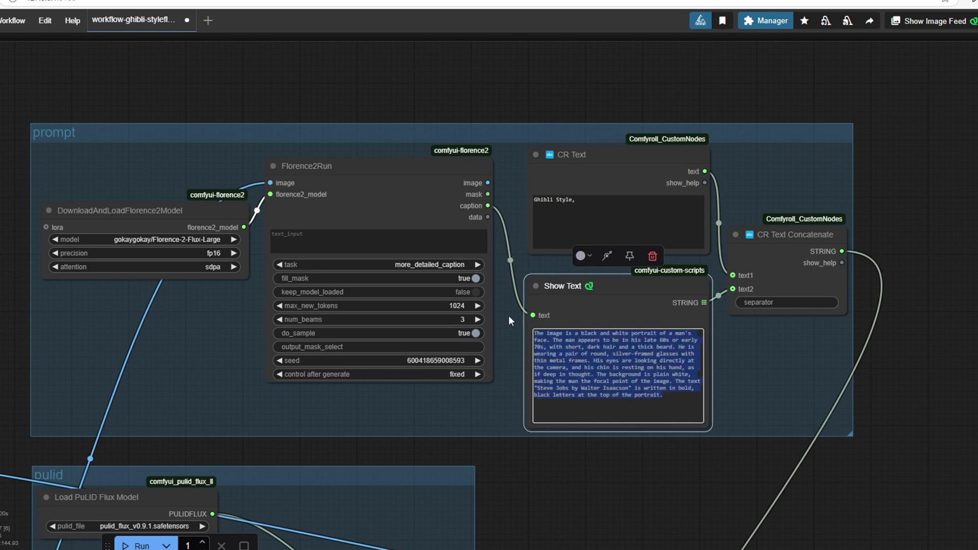
left_click(736, 399)
key("ctrl+a")
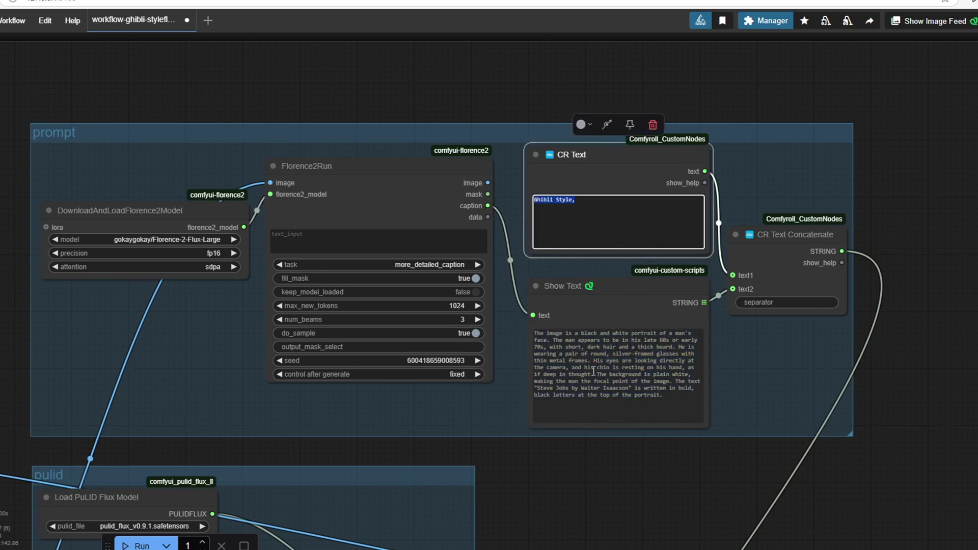
Examine how CR Text Concatenate joins the prompt group's texts, then the loader nodes in the pulid group
left_click(634, 463)
scroll(633, 484, "down", 2)
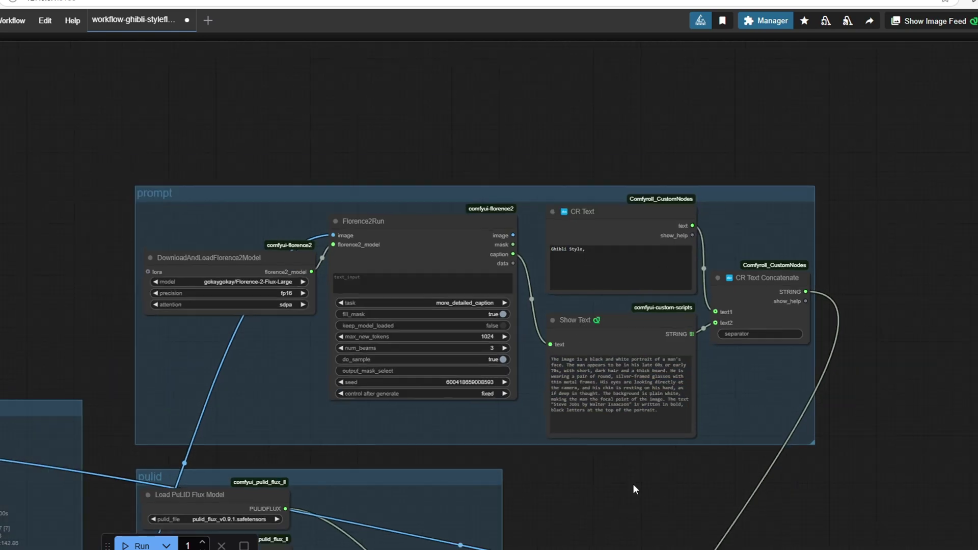
left_click_drag(632, 484, 608, 347)
left_click(731, 150)
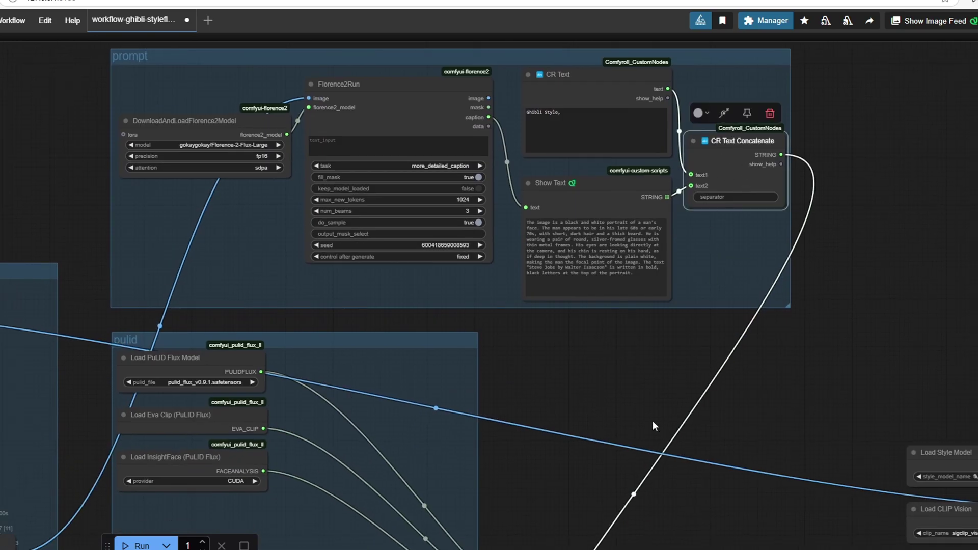
left_click_drag(638, 427, 668, 221)
left_click_drag(648, 383, 687, 134)
key("ctrl+z")
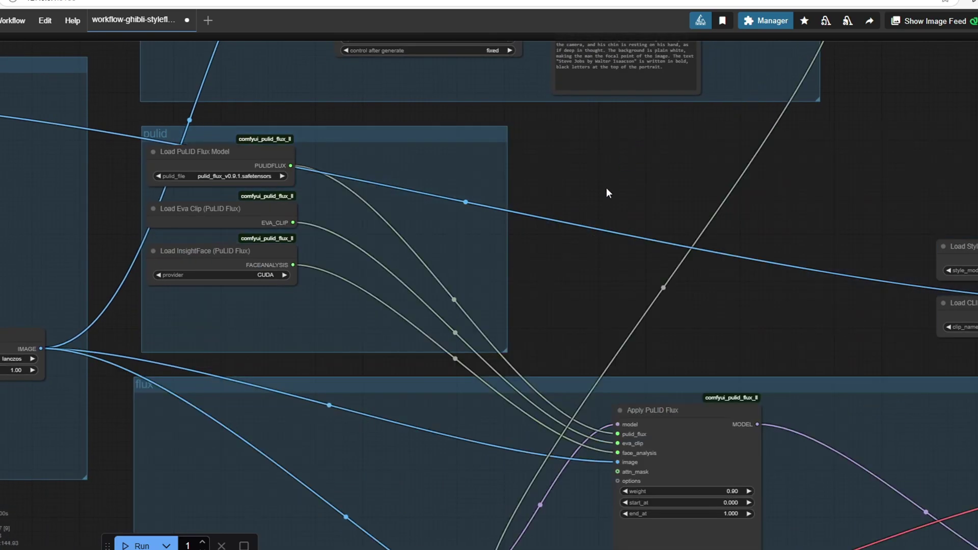
Select the Apply PuLID Flux node and trace its model output to the KSampler
left_click_drag(584, 312, 607, 68)
left_click(741, 162)
left_click_drag(823, 210, 664, 320)
left_click_drag(675, 402, 388, 247)
left_click_drag(653, 265, 652, 270)
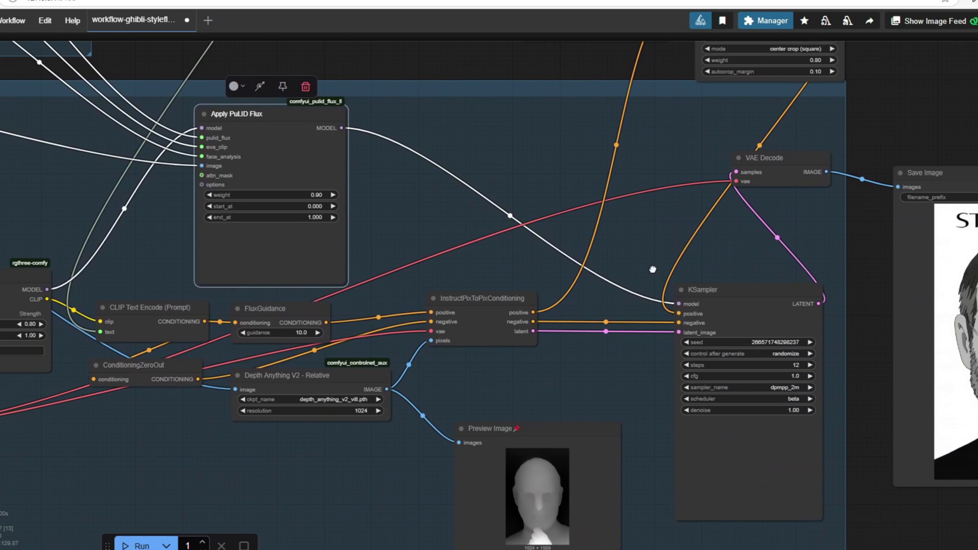
Inspect the KSampler settings and the InstructPixToPixConditioning node feeding it, selecting each in turn
scroll(653, 269, "up", 2)
scroll(653, 269, "right", 1)
left_click(705, 338)
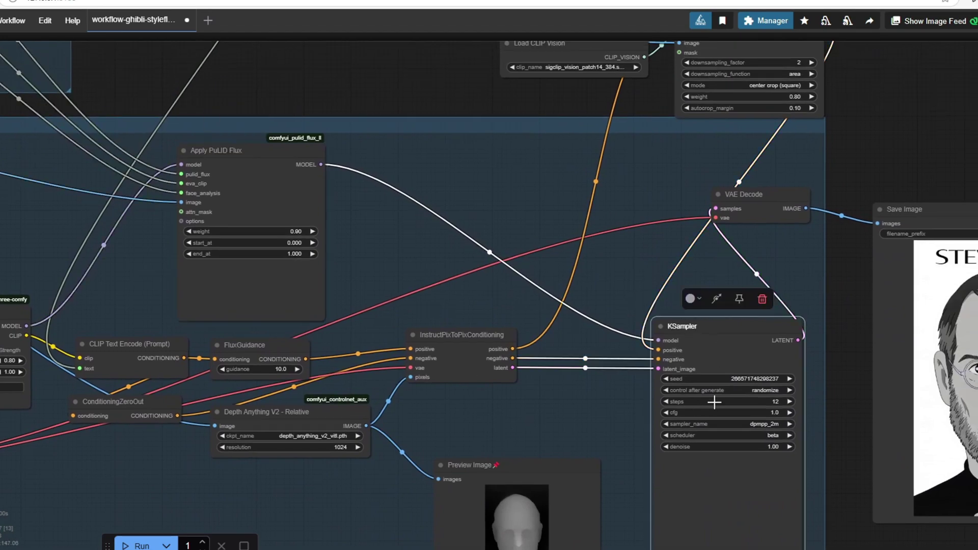
scroll(616, 284, "up", 2)
scroll(616, 285, "right", 1)
left_click(459, 363)
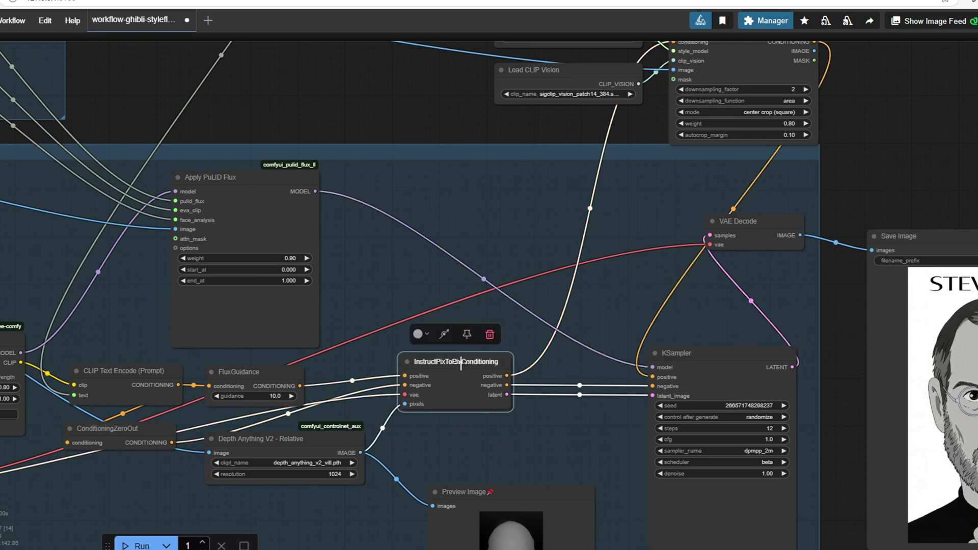
Examine the flux group's Power Lora Loader, prompt encoding, FluxGuidance and Depth Anything V2 nodes
scroll(580, 302, "left", 3)
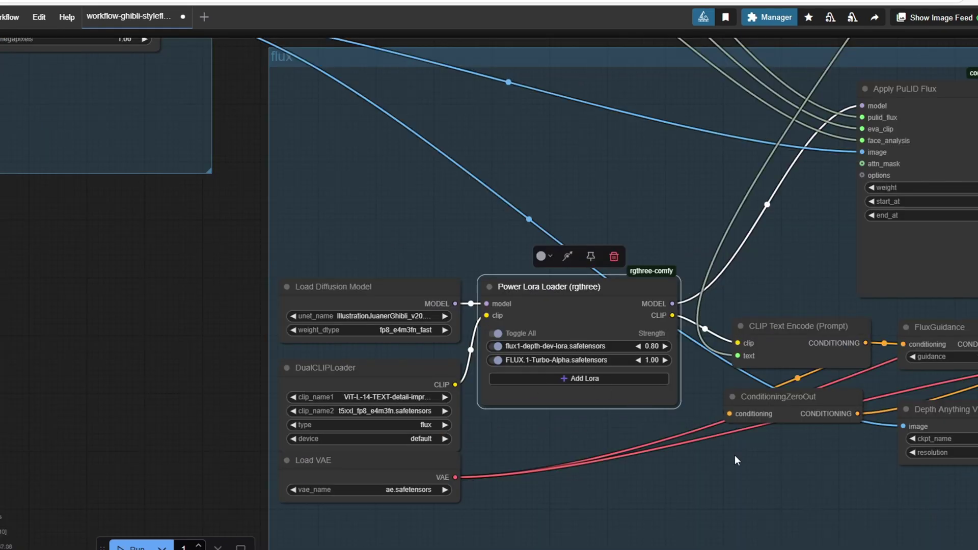
scroll(743, 458, "right", 12)
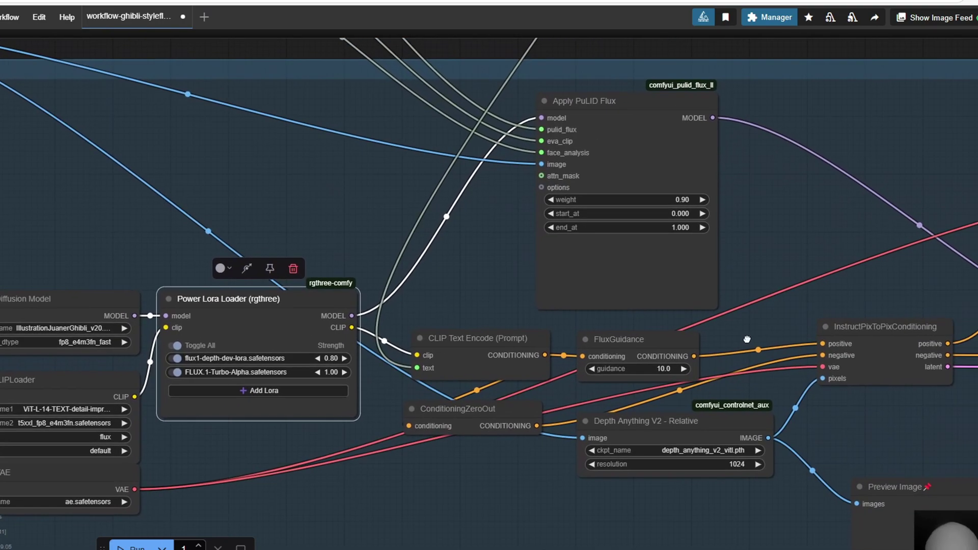
left_click_drag(743, 340, 689, 339)
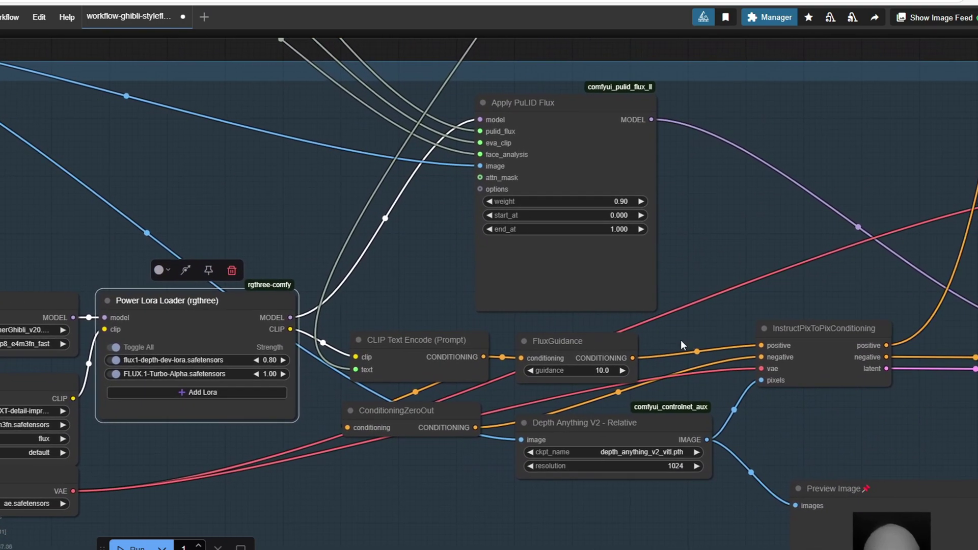
scroll(725, 337, "down", 2)
left_click_drag(786, 304, 549, 239)
left_click_drag(708, 363, 621, 403)
View the loaded photo in the Input Image group and its stylised output in the Save Image node
left_click(323, 141)
scroll(323, 140, "down", 2)
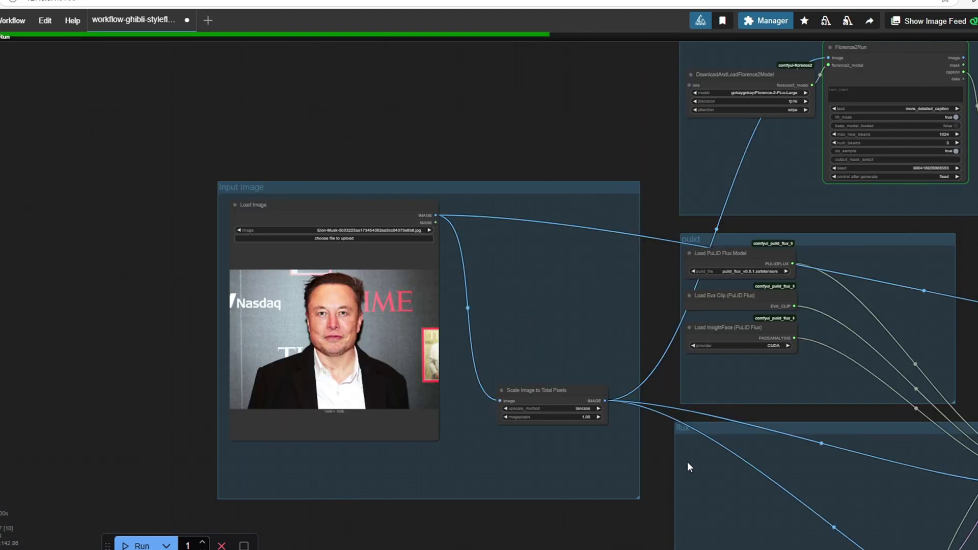
scroll(687, 462, "down", 3)
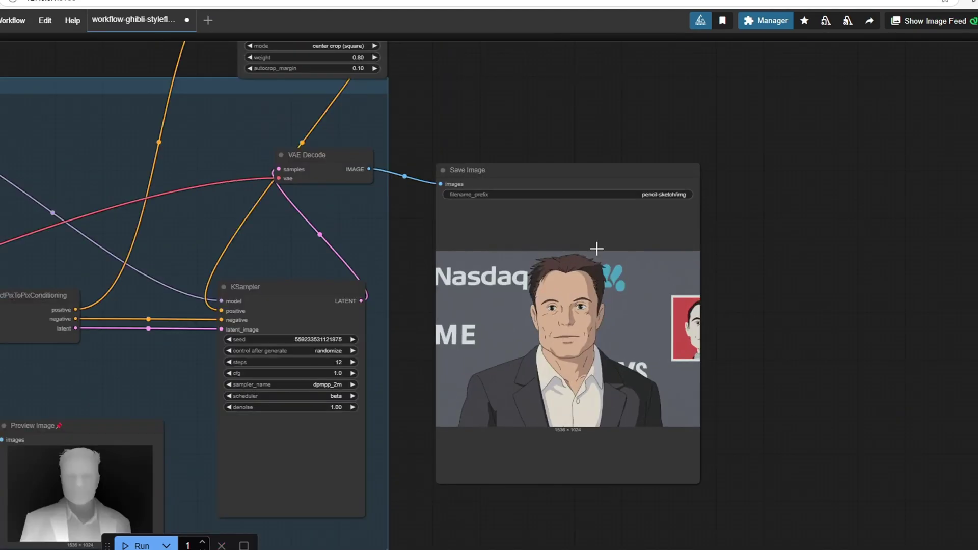
left_click_drag(720, 400, 854, 404)
Bypass all nodes in the Style group and run the workflow
scroll(848, 398, "down", 5)
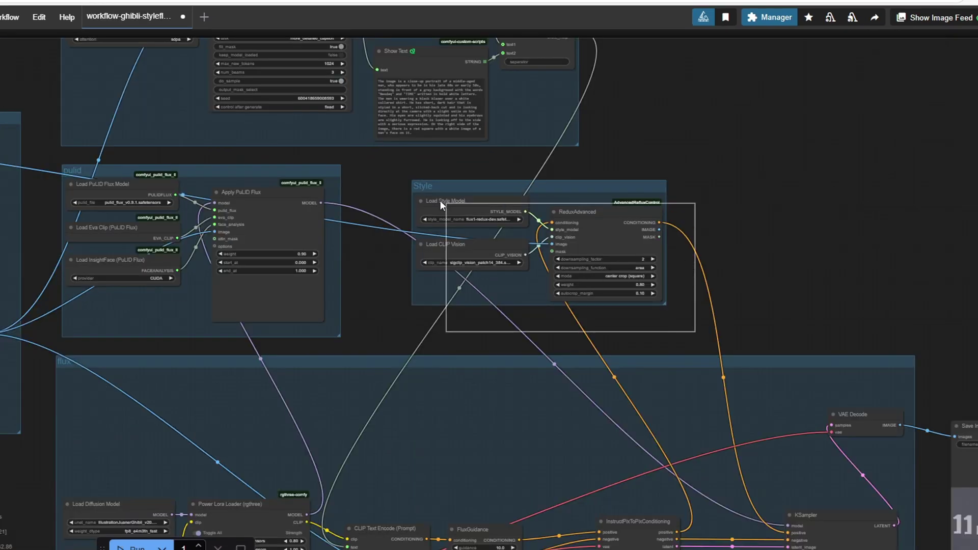
left_click_drag(440, 202, 441, 203)
right_click(487, 193)
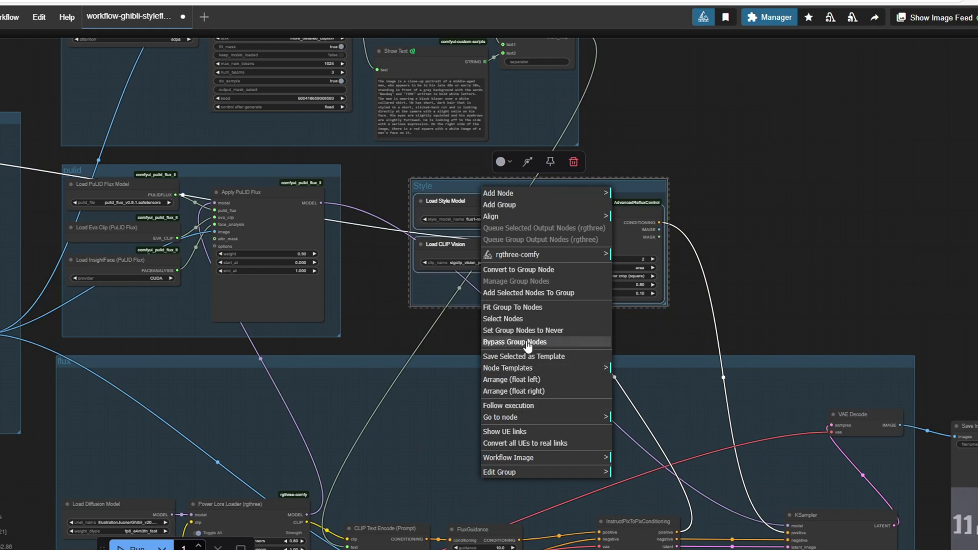
left_click(527, 342)
left_click(136, 546)
Return from the console window to the workflow and inspect the generated portrait in the Save Image node
left_click_drag(843, 295, 698, 258)
left_click_drag(857, 312, 631, 196)
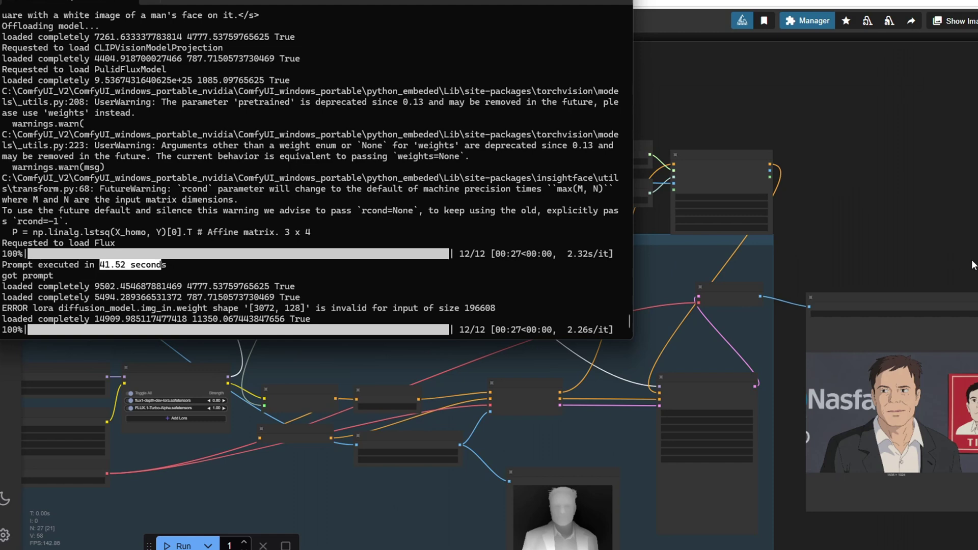
left_click(973, 265)
scroll(907, 255, "up", 5)
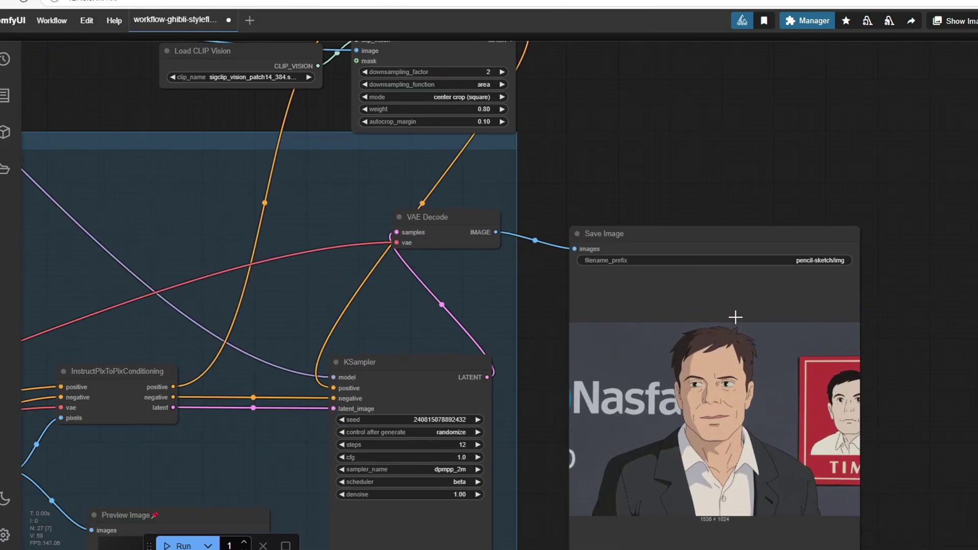
scroll(768, 309, "down", 1)
scroll(728, 309, "down", 1)
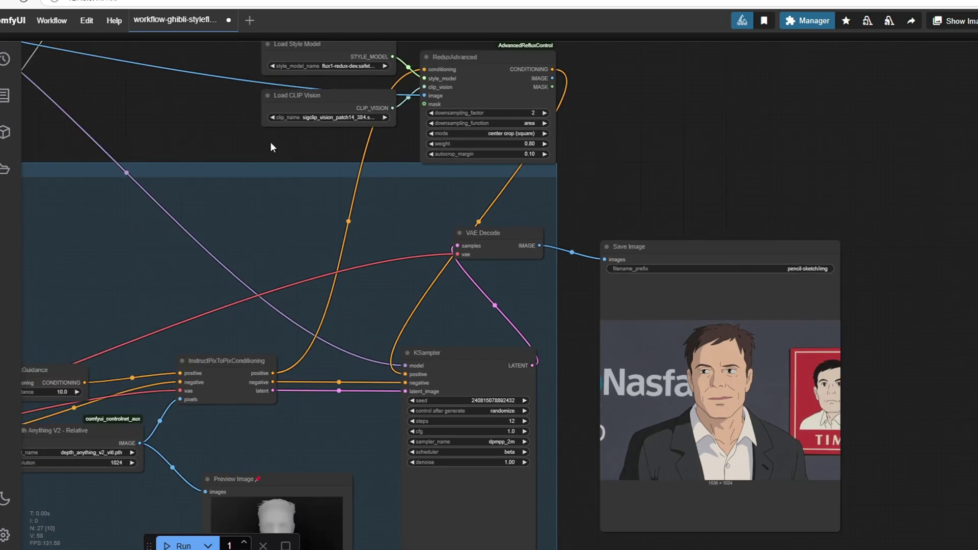
Select all the bypassed nodes in the pulid group and re-enable them
left_click_drag(245, 132, 640, 250)
left_click_drag(365, 183, 926, 310)
left_click_drag(889, 357, 554, 203)
right_click(772, 273)
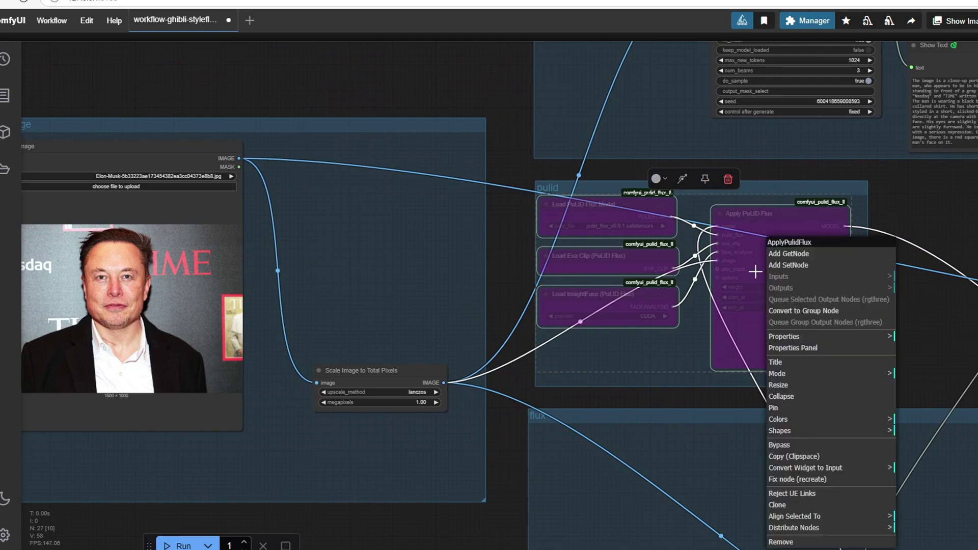
left_click(808, 444)
Switch to the console window, check the latest run's log lines, and return to the workflow
left_click_drag(892, 347, 655, 246)
key("alt+Tab")
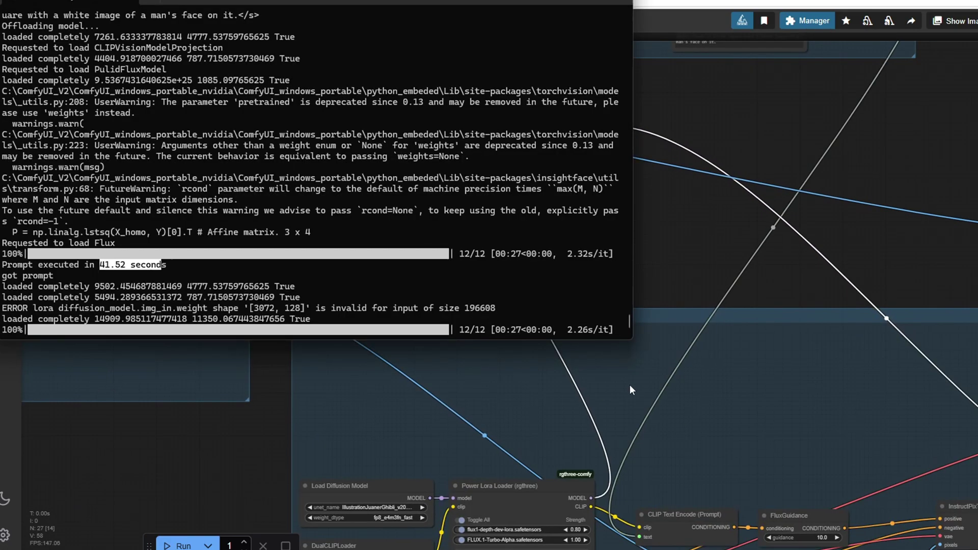
left_click_drag(100, 319, 120, 318)
left_click(738, 263)
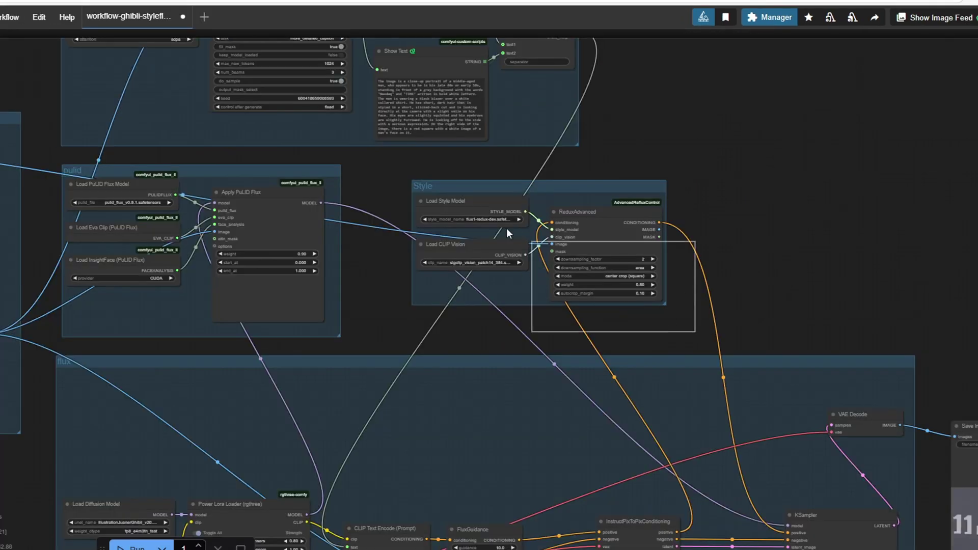
Select the Style group's nodes and compare the portraits generated with and without Flux Redux
left_click(485, 192)
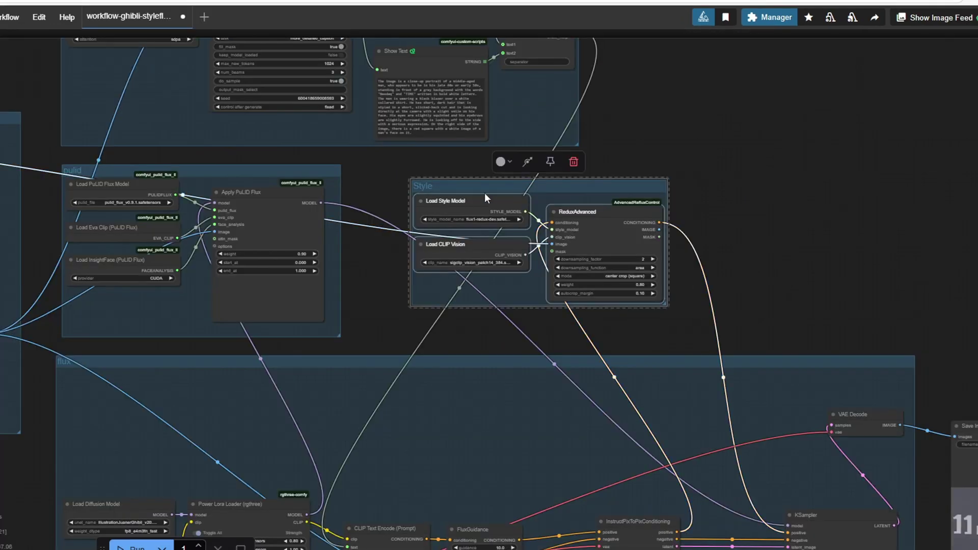
right_click(485, 193)
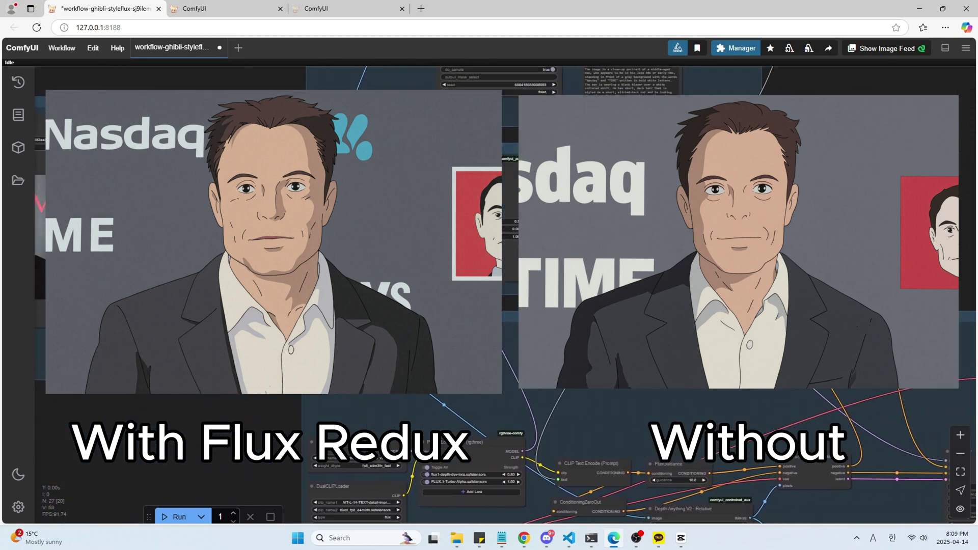
left_click_drag(976, 272, 836, 272)
scroll(509, 407, "down", 4)
View the second workflow's Image Comparer result and browse the GPT-4o Ghibli Stylization page on OpenArt
scroll(509, 407, "up", 5)
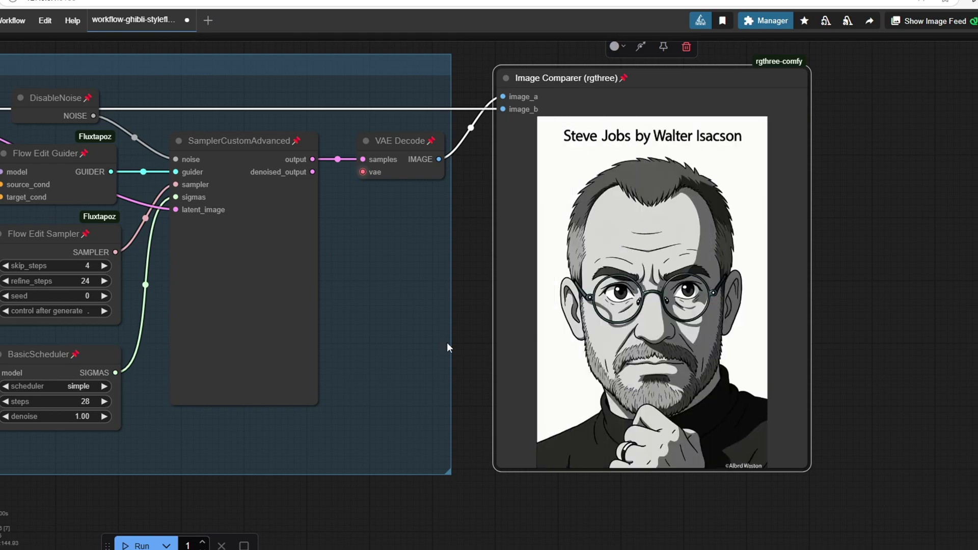
scroll(448, 342, "down", 1)
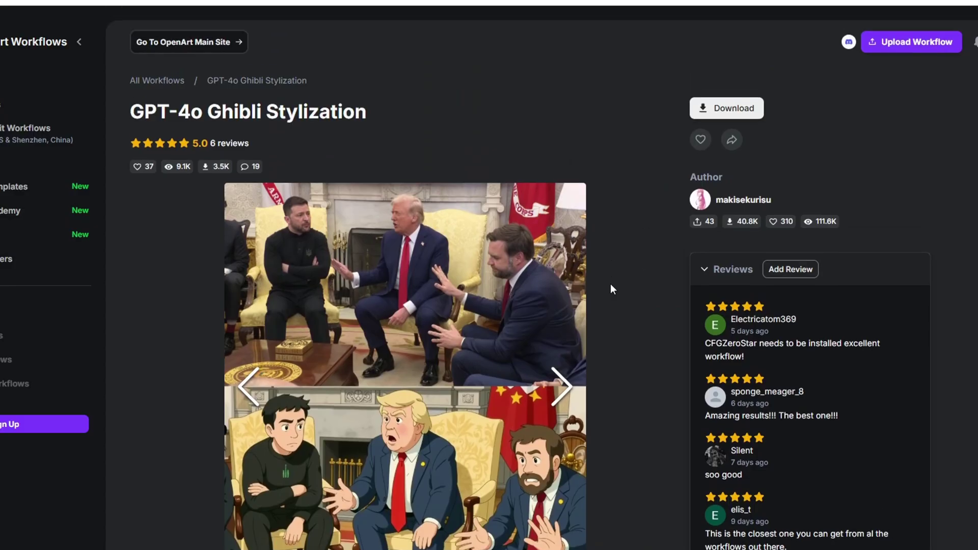
scroll(611, 290, "down", 4)
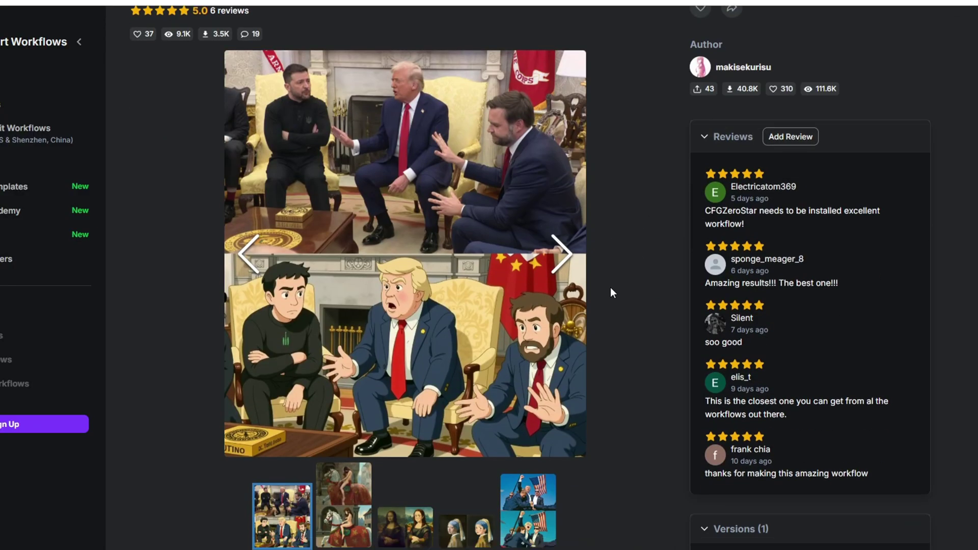
scroll(611, 288, "up", 4)
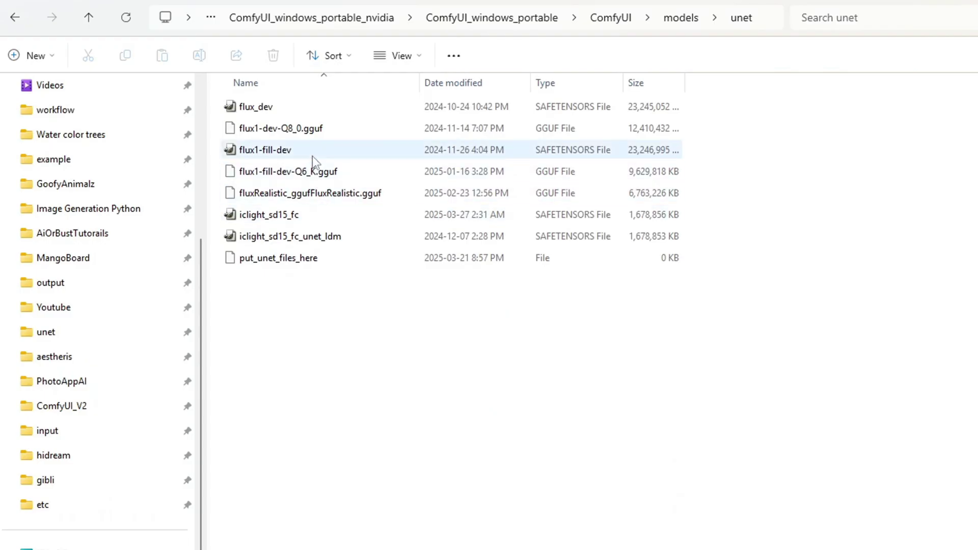
In File Explorer, select flux1-dev-Q8_0.gguf in the models/unet folder and studiochatgpt-ghibli-v1 in the models/loras folder
left_click(322, 129)
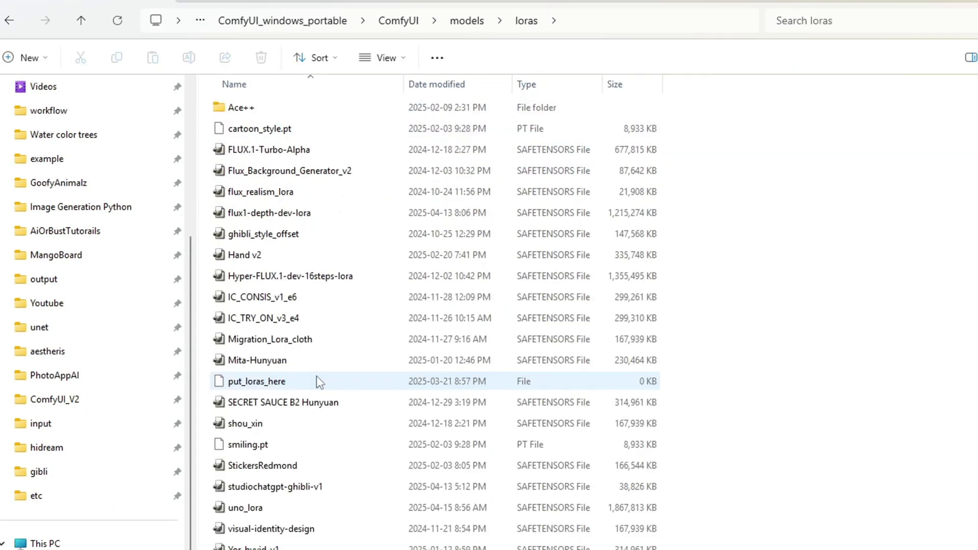
left_click(275, 489)
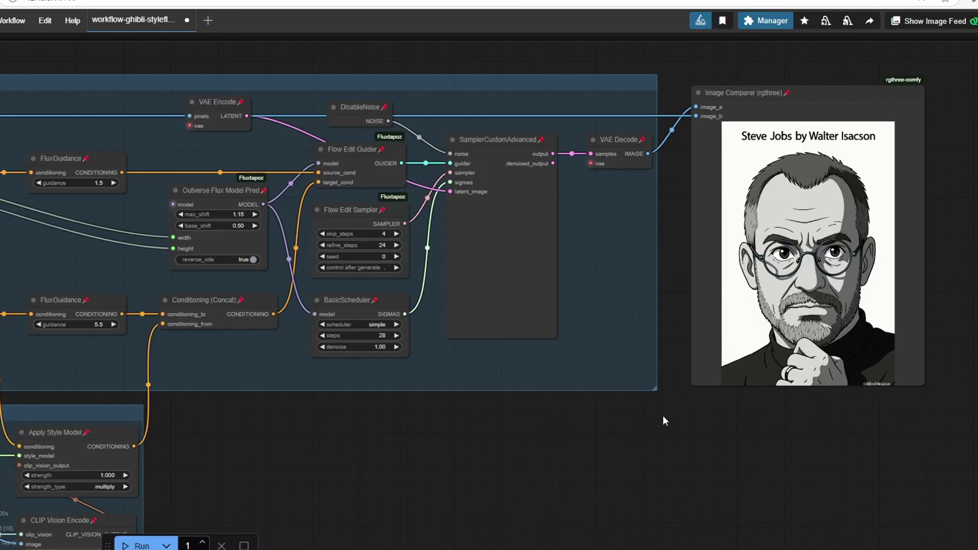
In ComfyUI, compare the original piggyback couple photo with its Ghibli version in the Image Comparer node
scroll(663, 415, "up", 3)
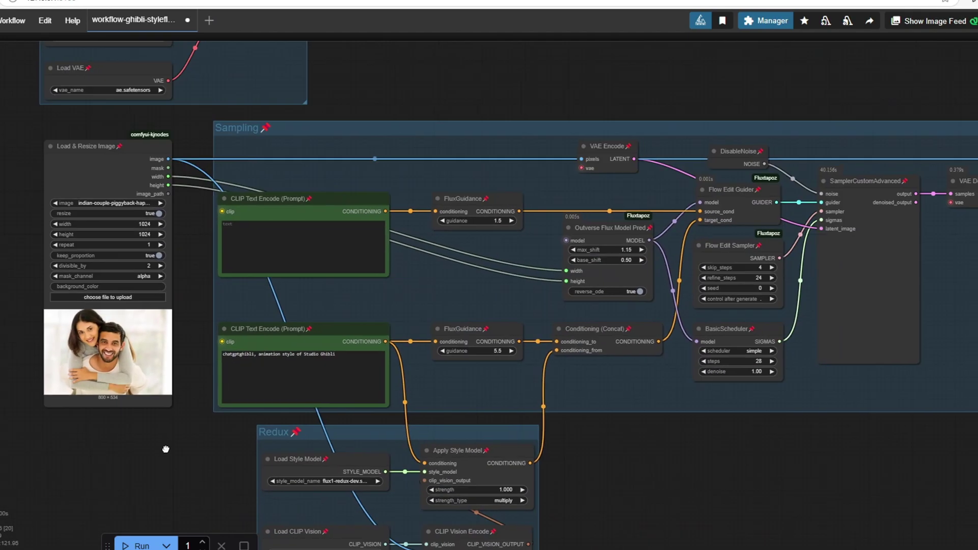
scroll(315, 229, "up", 3)
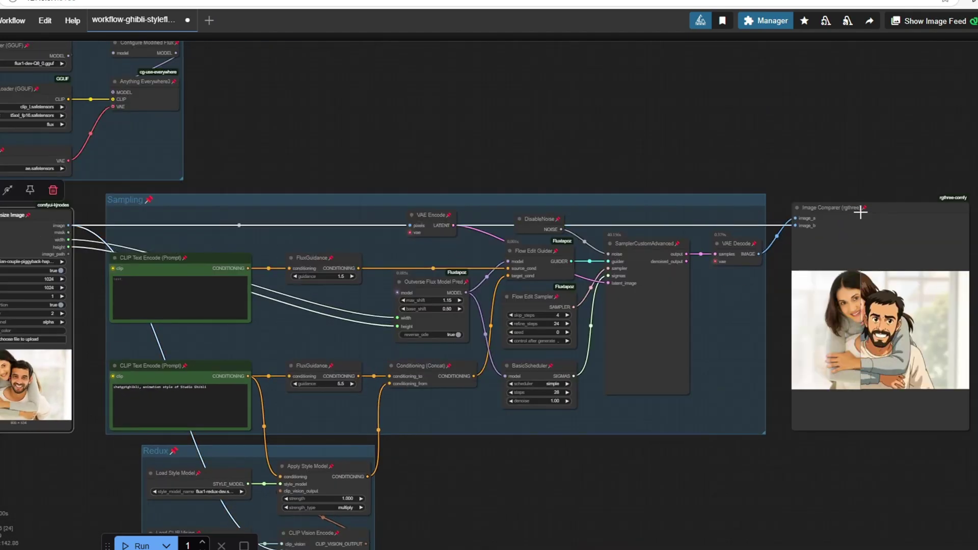
left_click(881, 211)
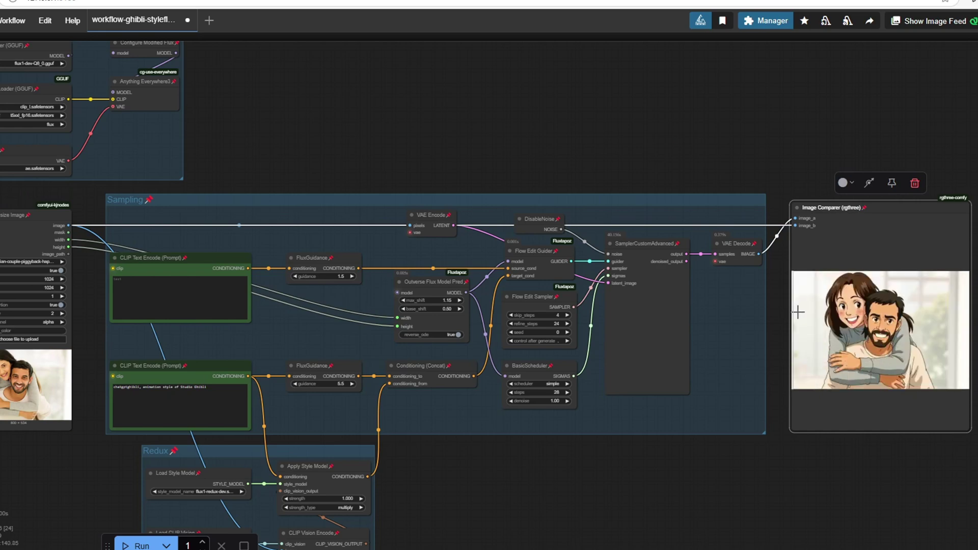
scroll(906, 447, "up", 3)
left_click_drag(968, 442, 731, 480)
scroll(732, 480, "up", 3)
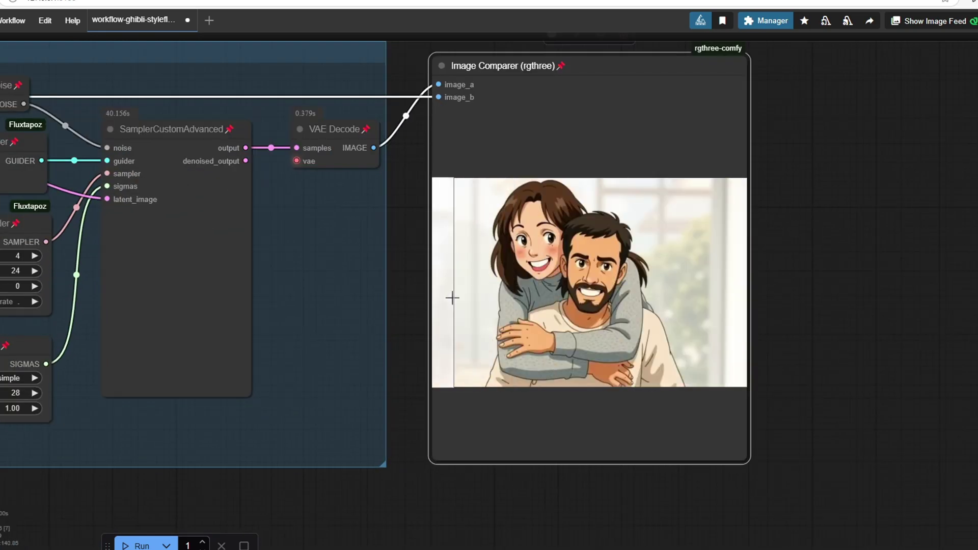
Return to the Load & Resize Image node, then view the second couple's stylised output in Save Image
scroll(204, 316, "down", 7)
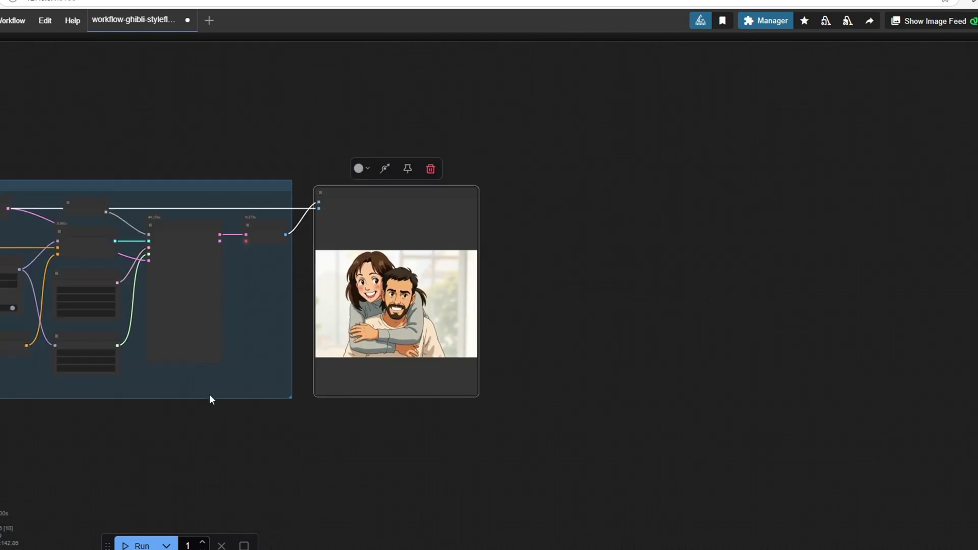
left_click_drag(47, 446, 545, 443)
scroll(166, 359, "up", 3)
left_click(118, 295)
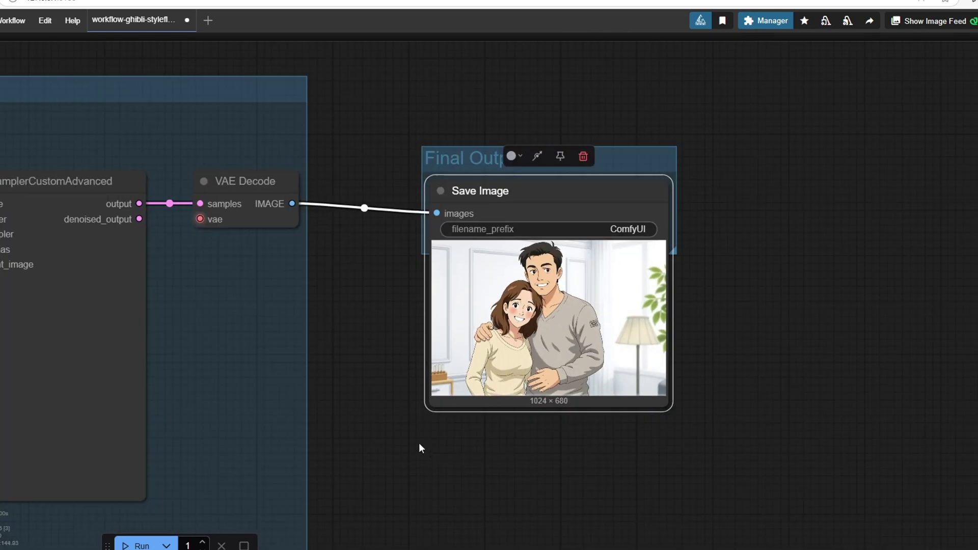
Move the Load & Resize Image node beside the Save Image node of the Final Output group
scroll(419, 443, "down", 2)
left_click_drag(387, 449, 518, 434)
scroll(454, 442, "down", 8)
left_click_drag(32, 534, 421, 433)
left_click_drag(66, 216, 856, 207)
left_click_drag(975, 360, 723, 381)
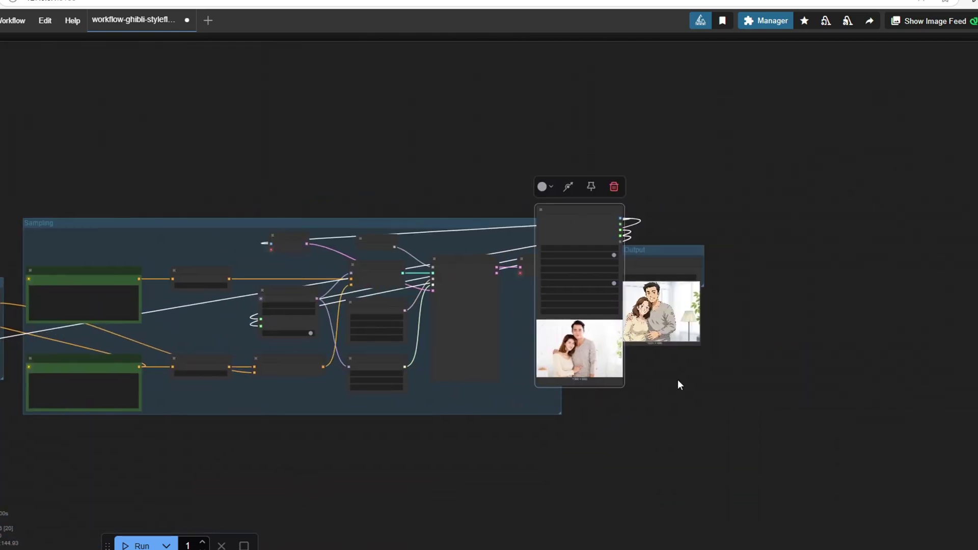
Inspect the standing couple's source photo side by side with its Ghibli-style output
scroll(722, 377, "up", 13)
left_click_drag(645, 344, 657, 423)
left_click(600, 230)
left_click_drag(558, 74, 631, 120)
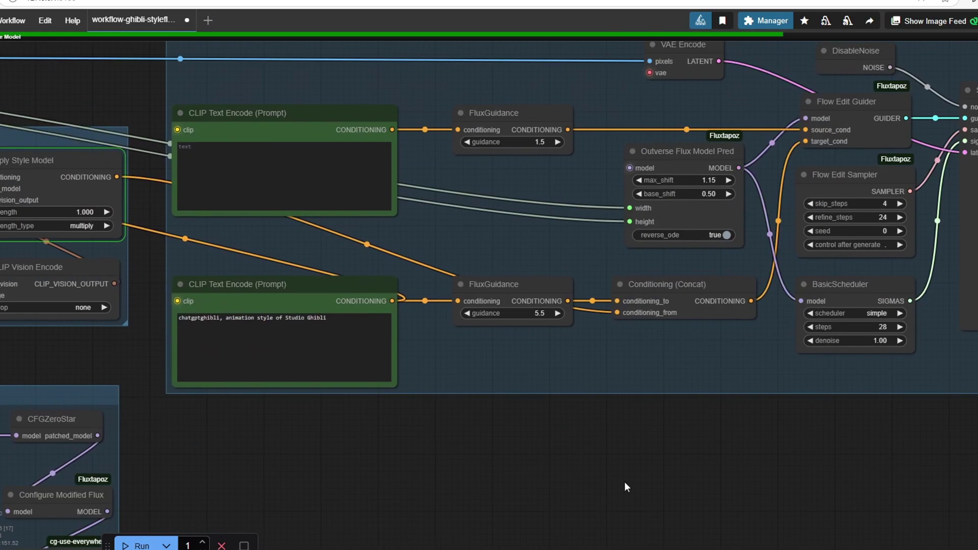
Compare the five-person office group photo with its Ghibli-style output in the Save Image node
left_click_drag(625, 482, 371, 470)
scroll(631, 306, "up", 2)
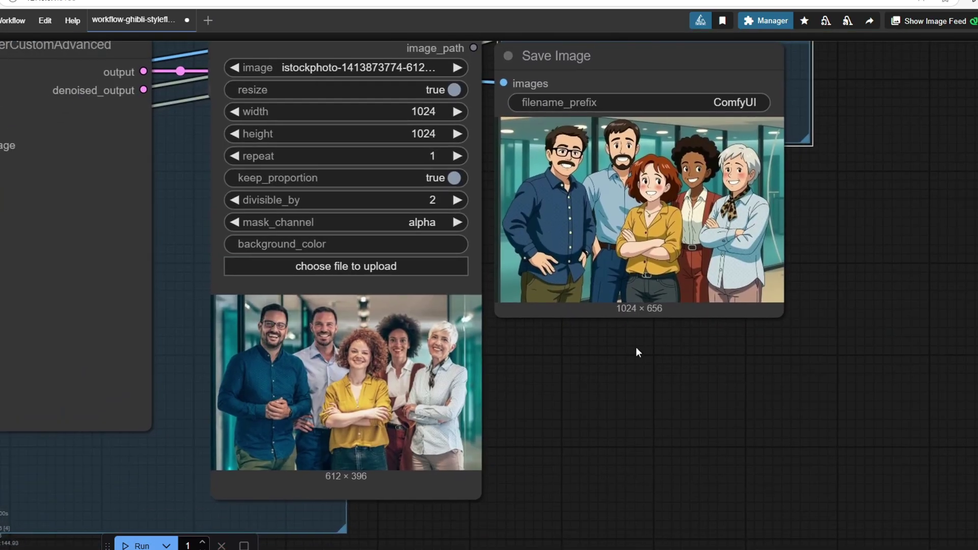
scroll(627, 347, "up", 4)
left_click_drag(612, 349, 566, 378)
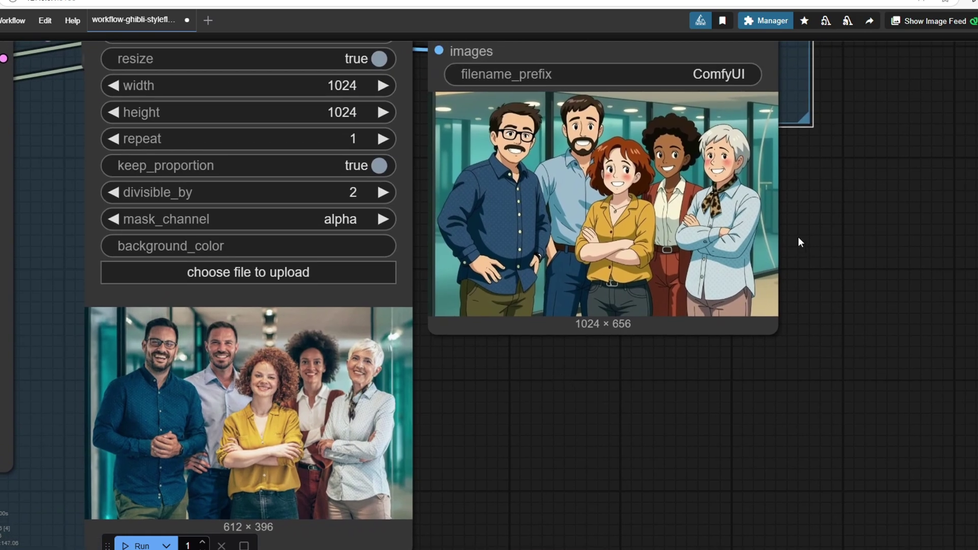